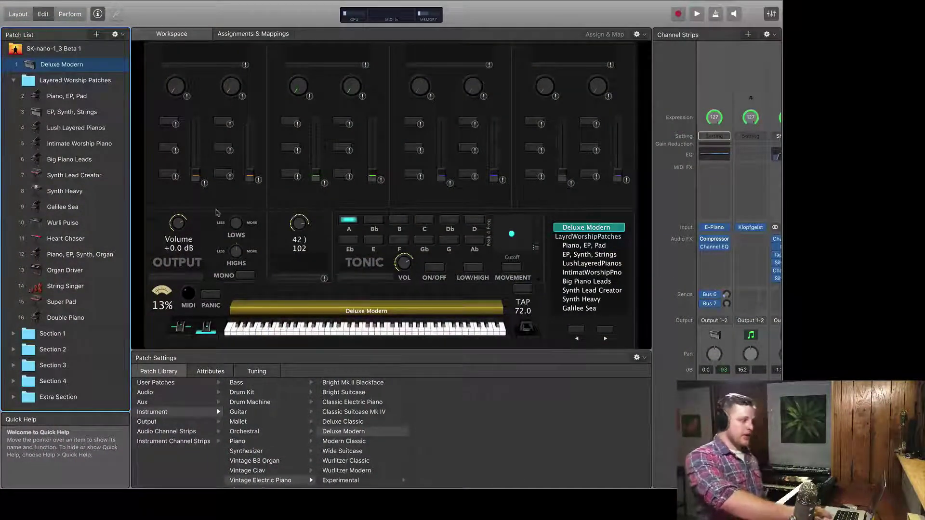
Select the Deluxe Modern patch, show the MIDI Effects slots, and insert an Arpeggiator
left_click(101, 64)
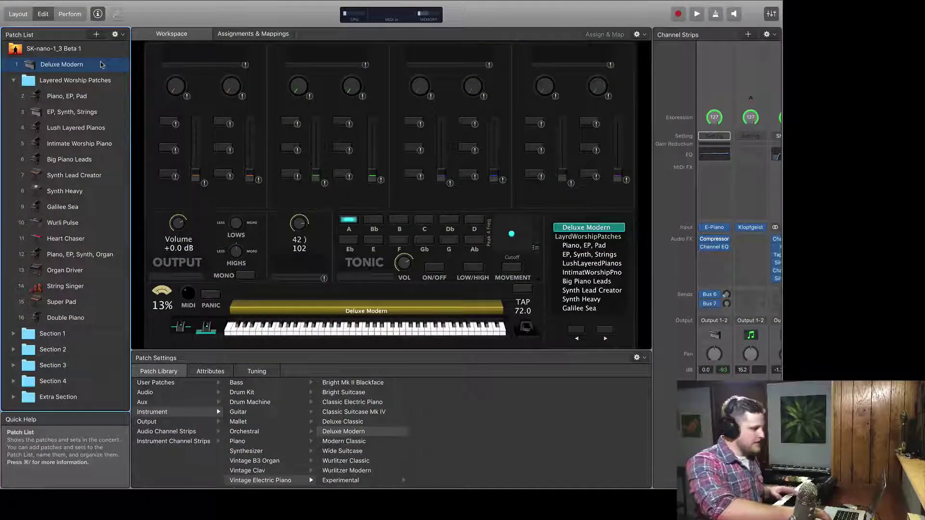
left_click(718, 168)
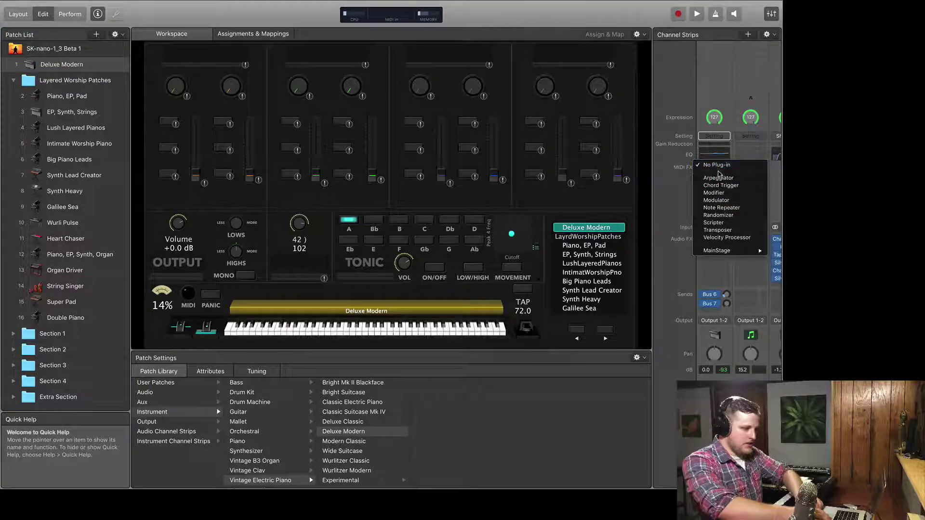
left_click(717, 70)
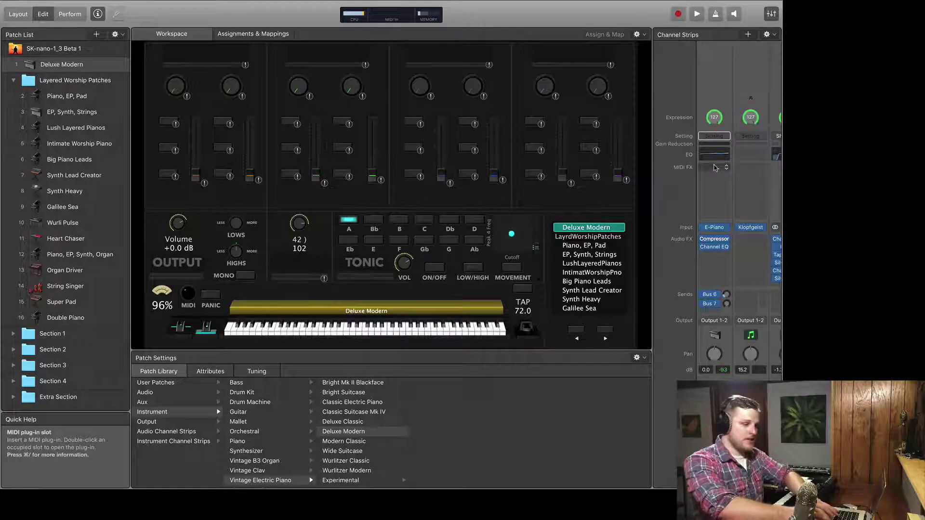
right_click(723, 72)
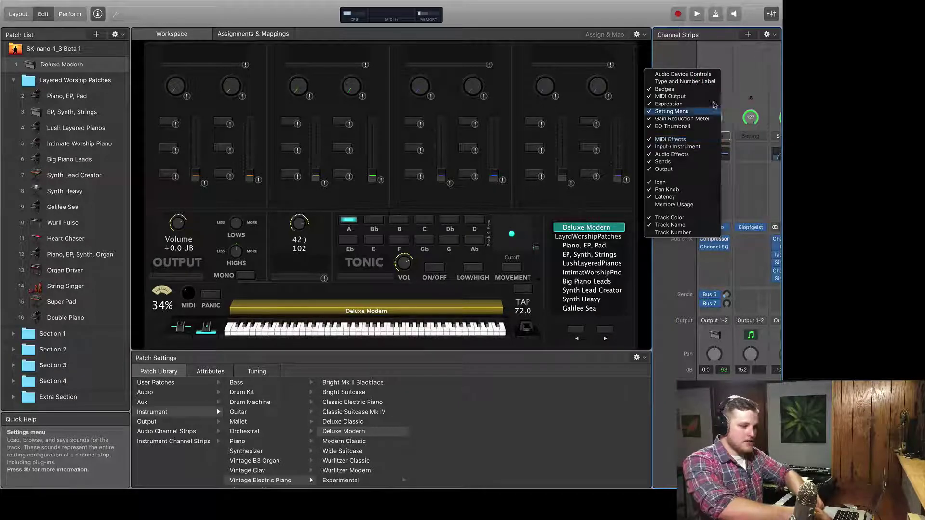
left_click(670, 140)
right_click(710, 106)
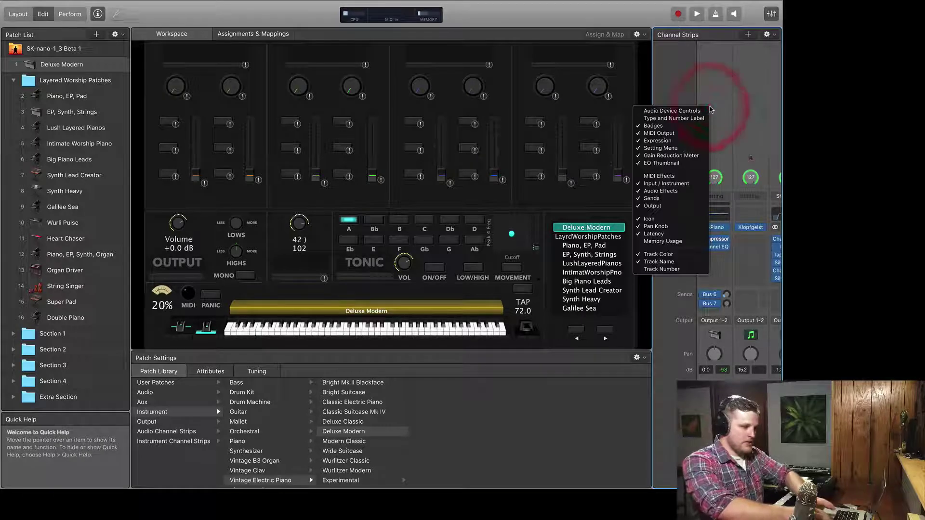
left_click(665, 176)
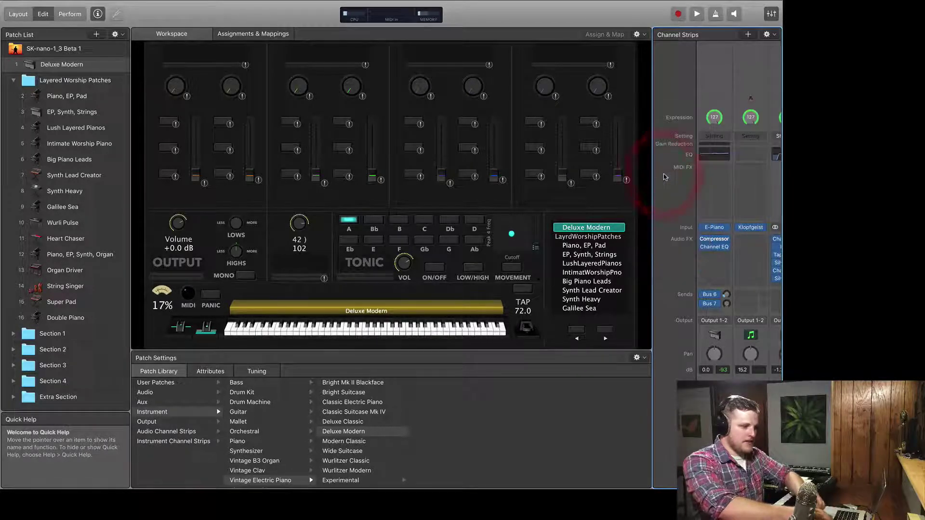
left_click(726, 172)
left_click(718, 165)
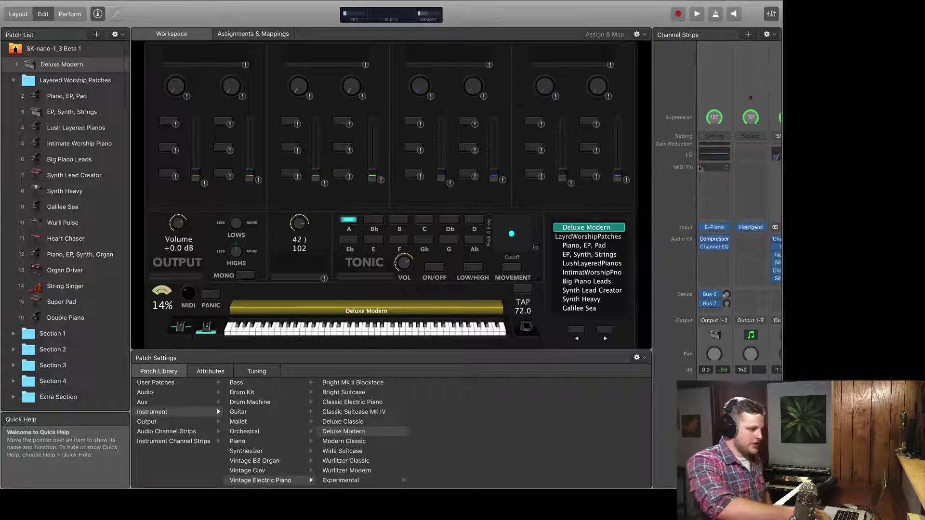
Restart Arpeggiator playback and toggle Latch on, then back off
left_click_drag(307, 23, 444, 32)
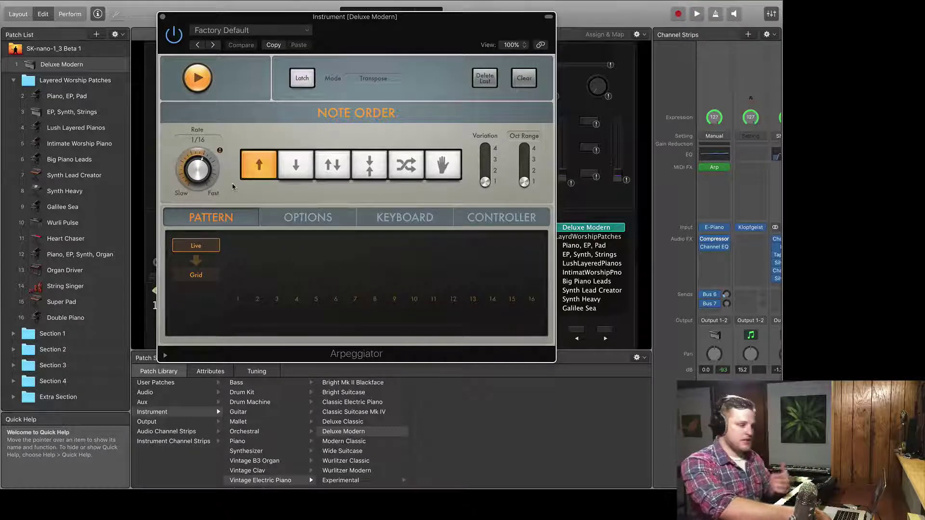
left_click(198, 76)
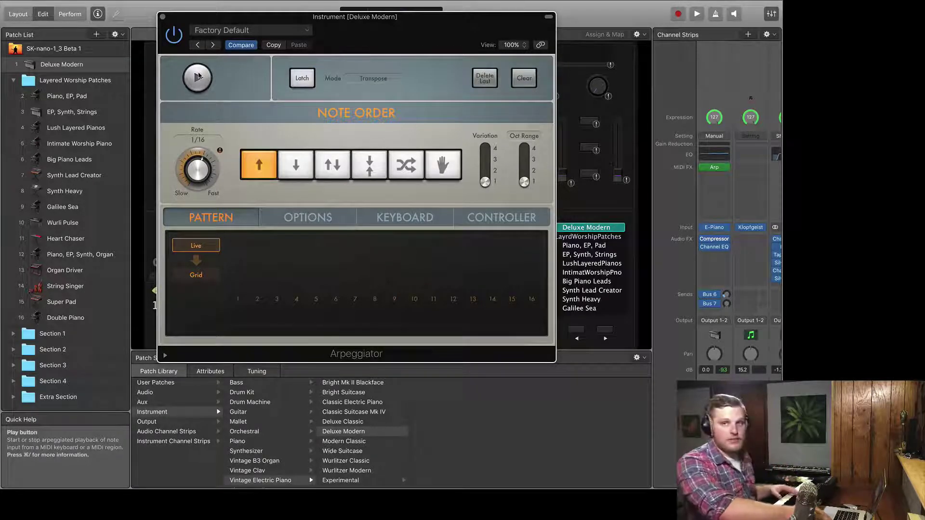
left_click(198, 76)
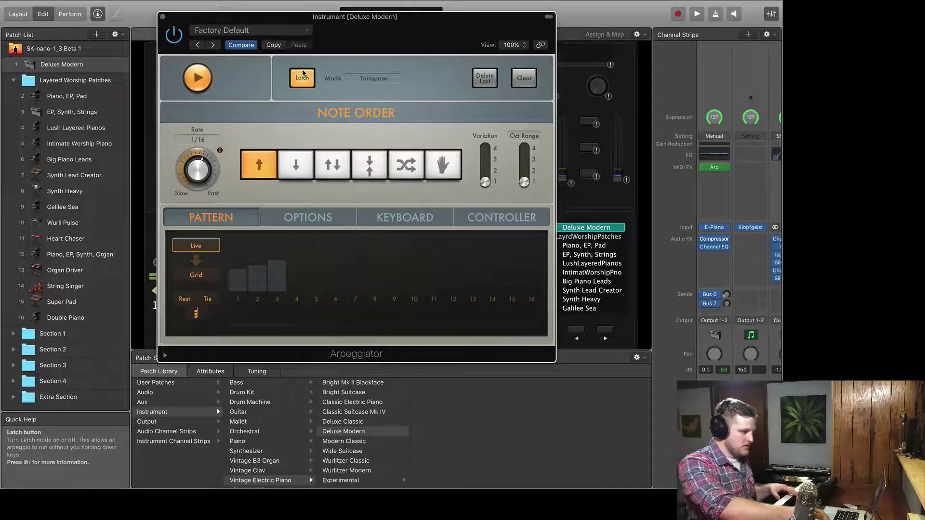
left_click(303, 75)
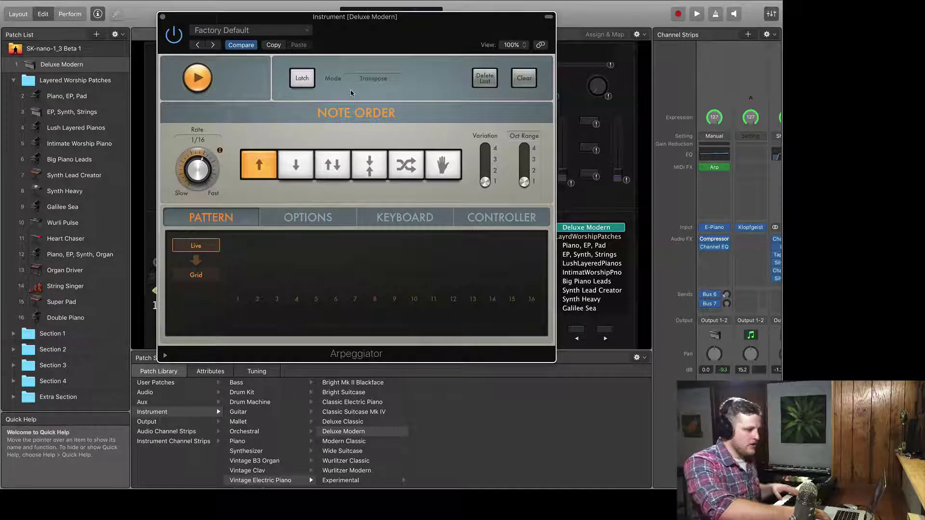
left_click(307, 79)
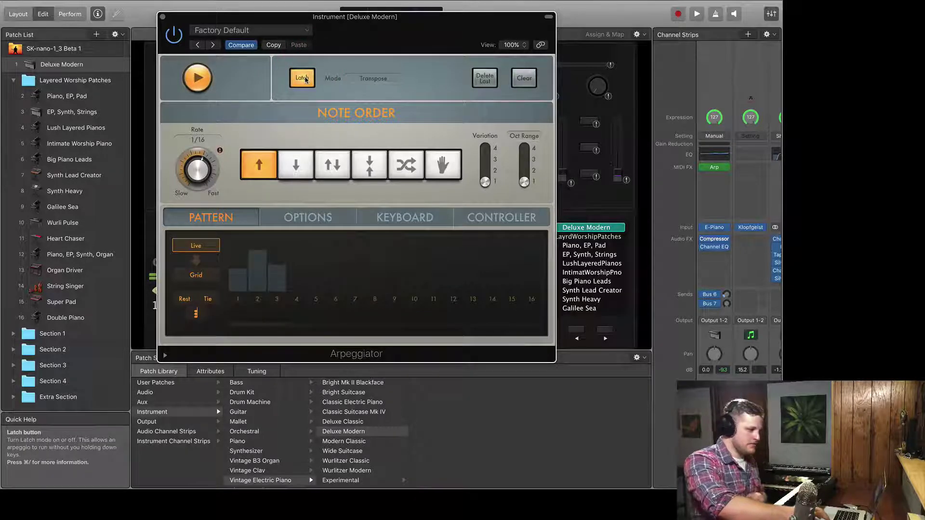
left_click(304, 78)
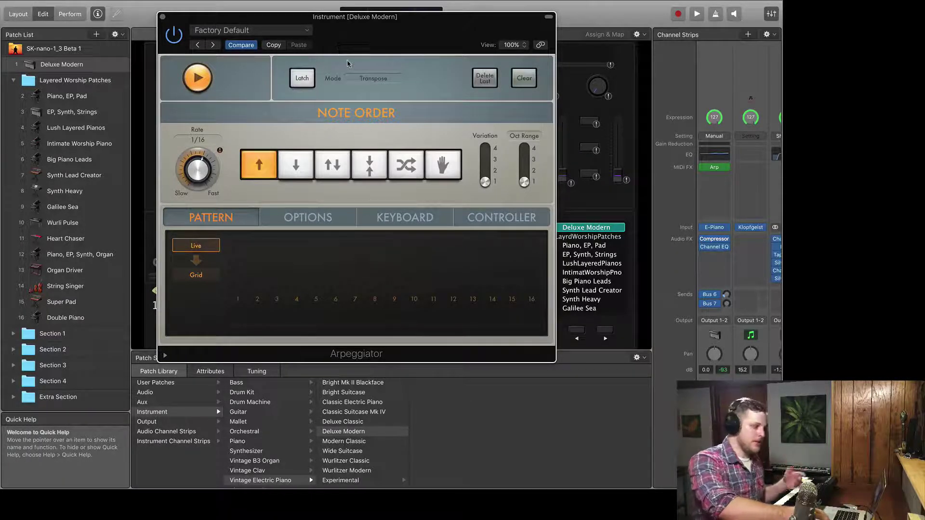
Change the Arpeggiator's Latch Mode from Transpose to Add
left_click(381, 78)
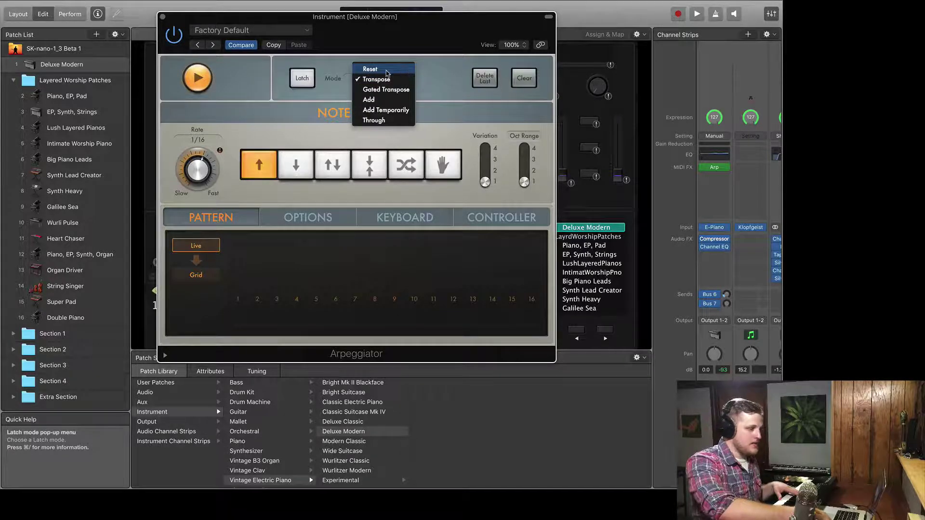
left_click(385, 79)
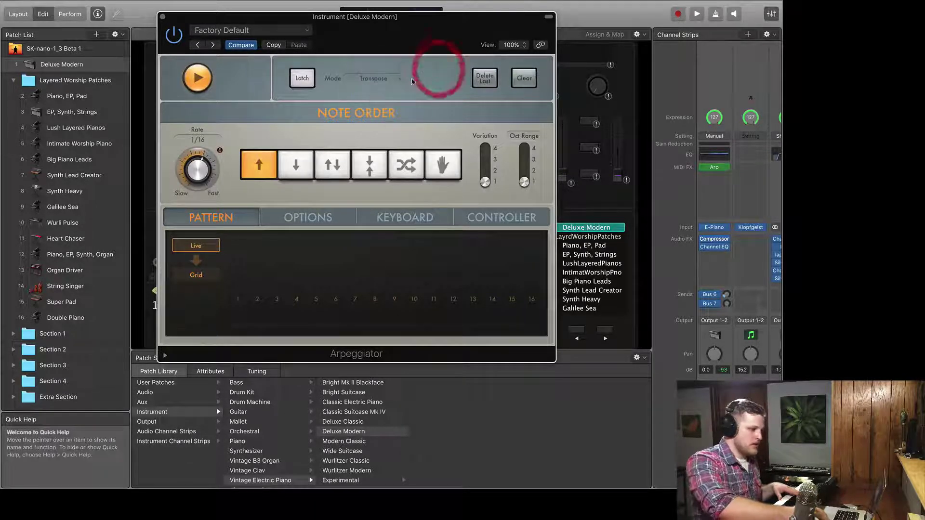
left_click(388, 81)
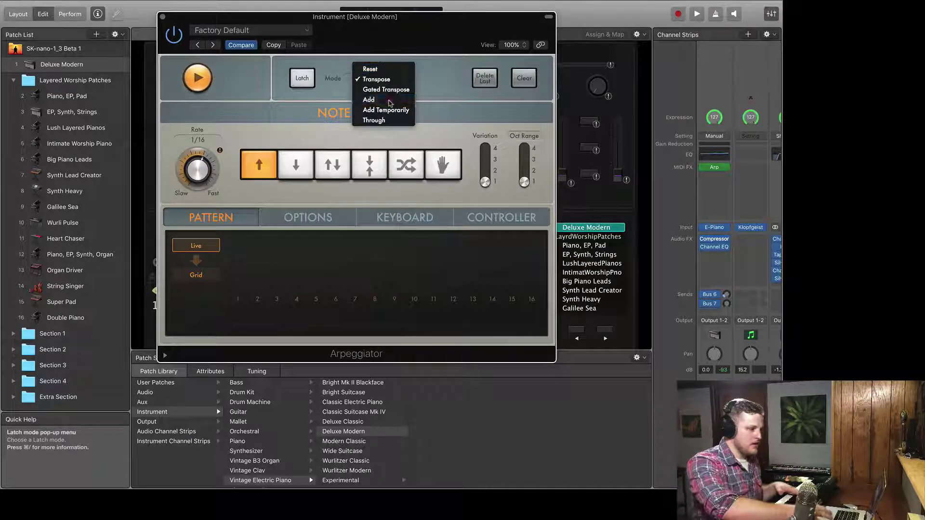
left_click(370, 99)
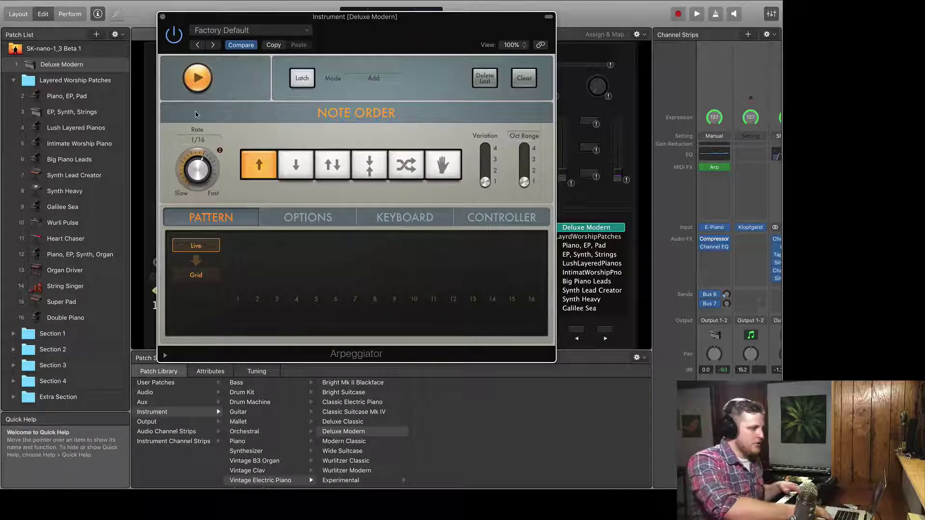
Try a faster rate, then cycle note order through Down, Up/Down, Outside In and Random
mouse_move(204, 179)
left_mouse_down()
mouse_move(198, 164)
mouse_move(198, 211)
mouse_move(198, 193)
left_mouse_up()
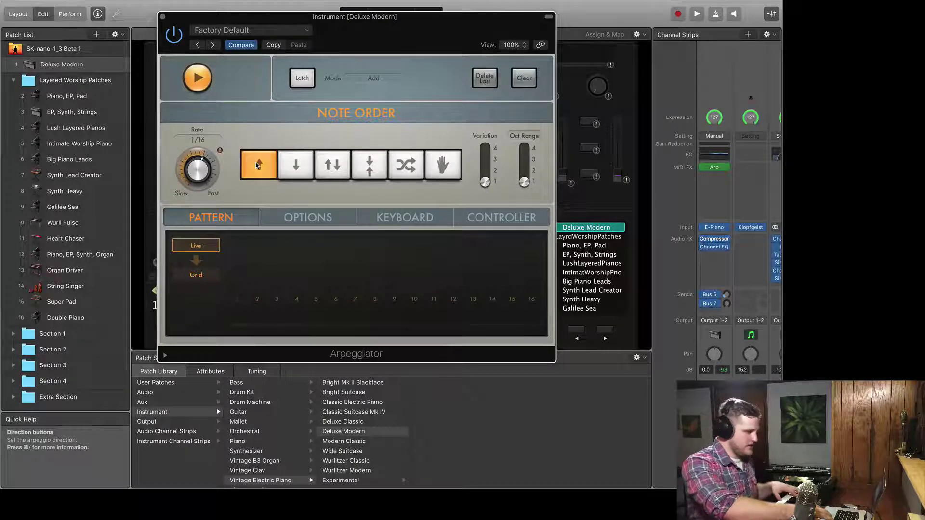
left_click(295, 167)
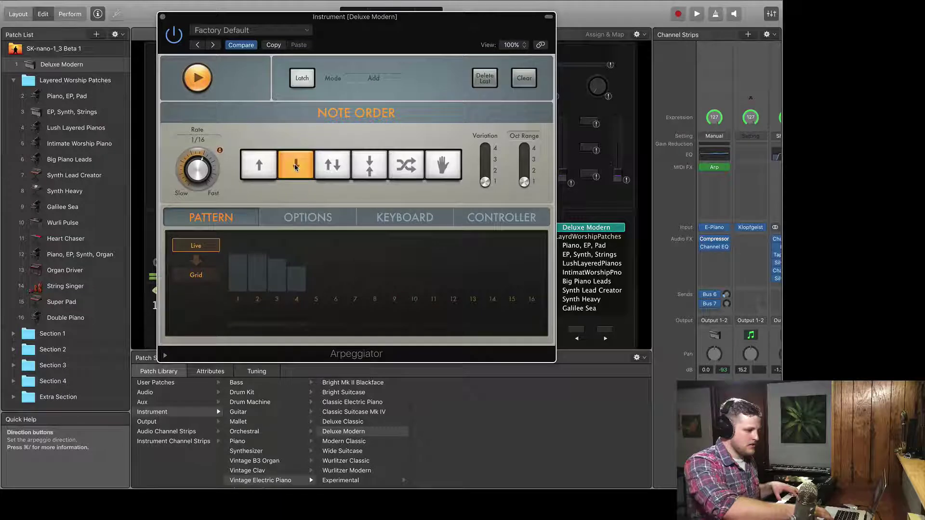
left_click(330, 168)
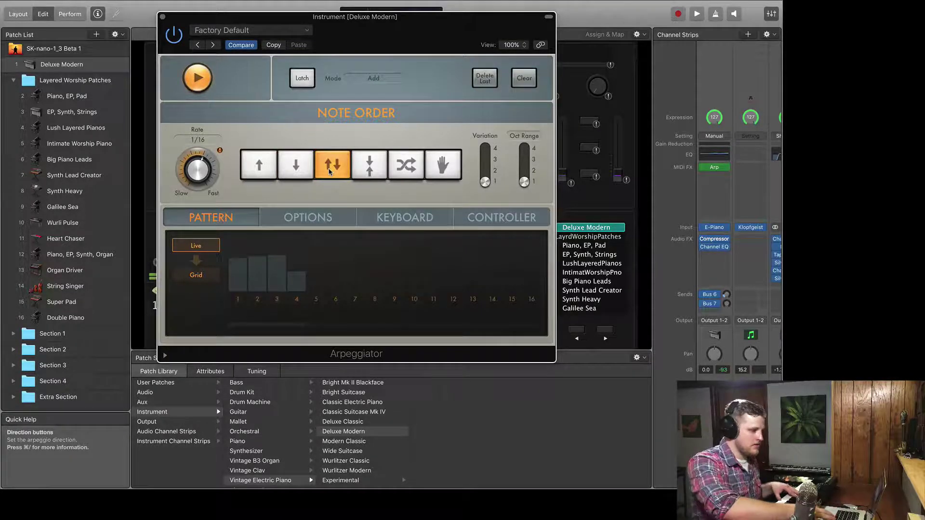
left_click(369, 167)
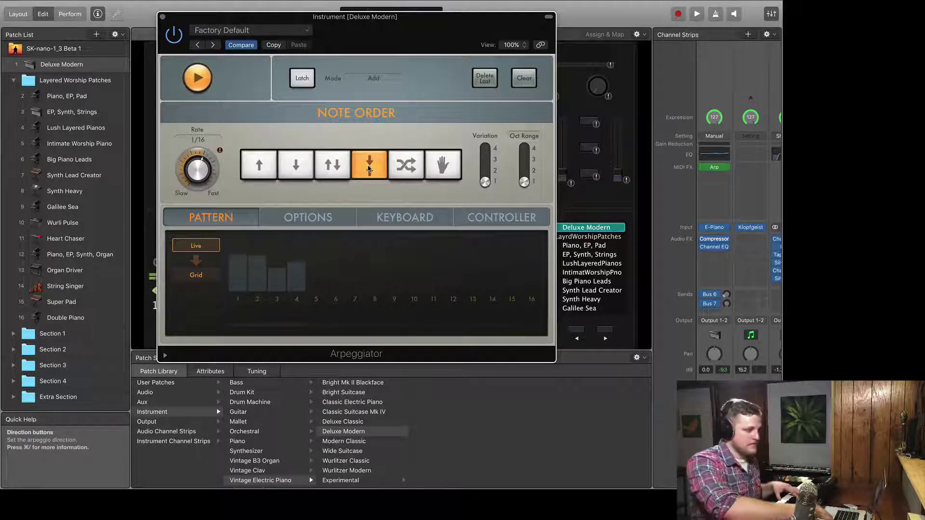
left_click(404, 166)
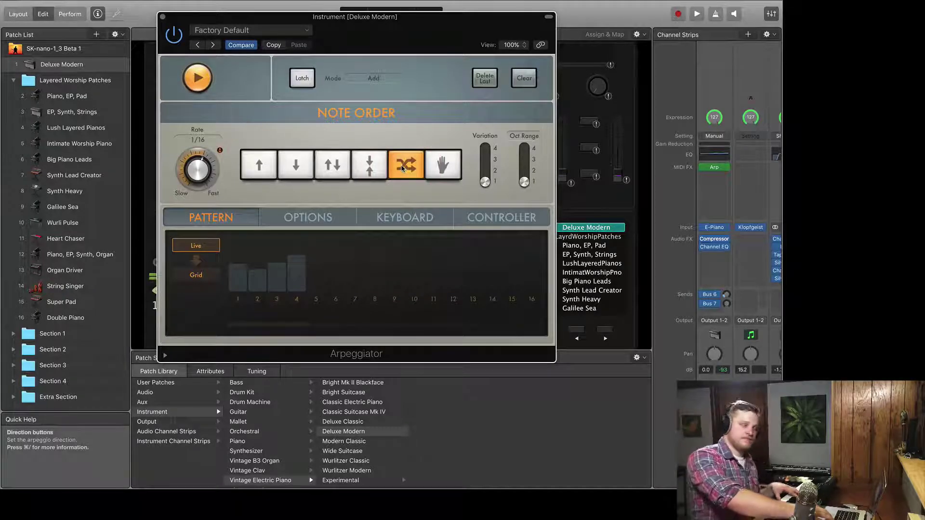
Try the As Played note order and its extra setting, briefly Random, then return to As Played
left_click(438, 168)
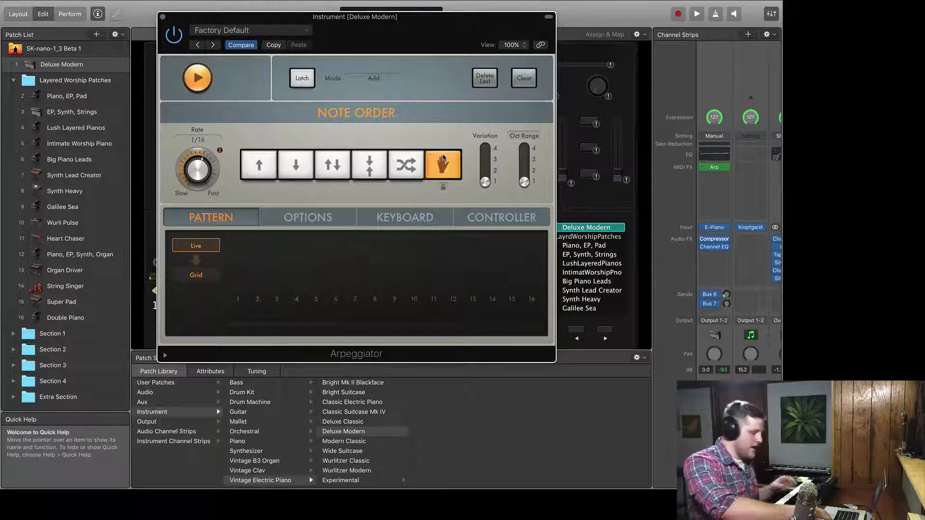
left_click(443, 188)
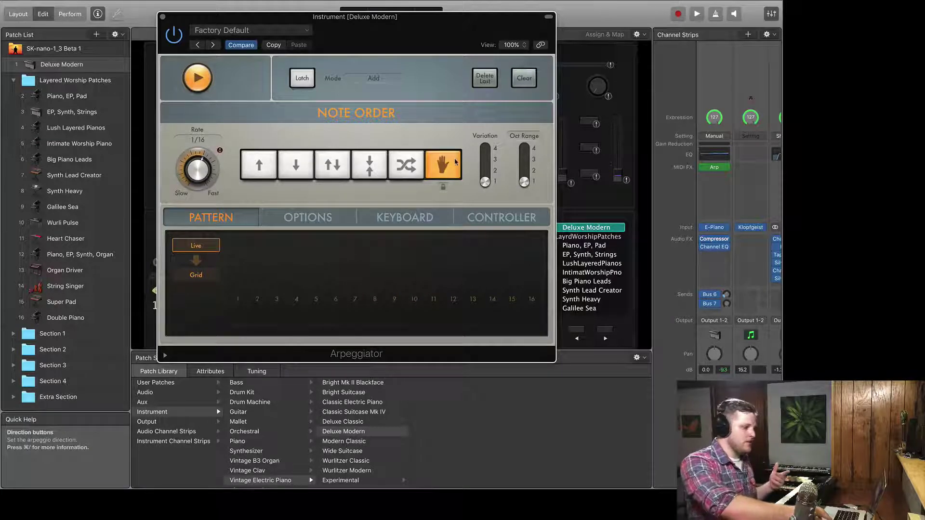
left_click(400, 151)
left_click(435, 168)
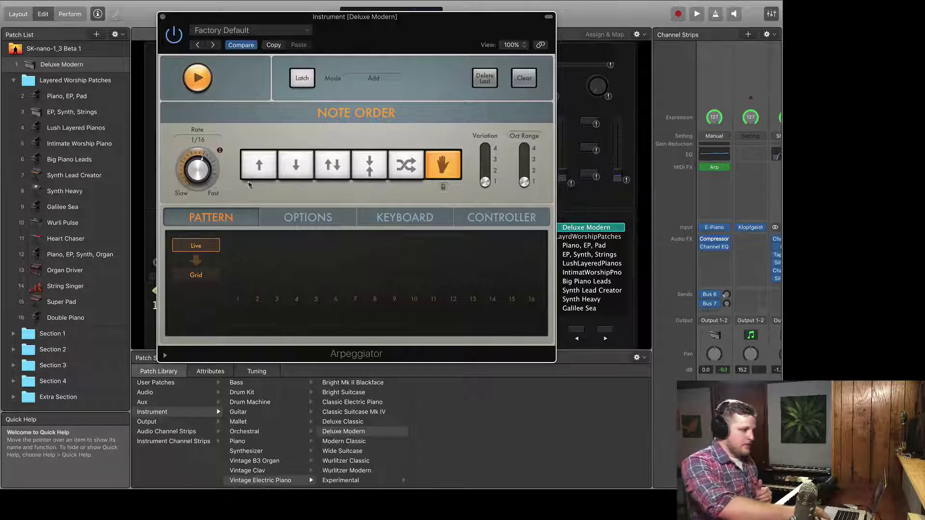
Set note order to Up, move Variation and Oct Range to 4 and back to 1, then switch the pattern to Grid
left_click(256, 168)
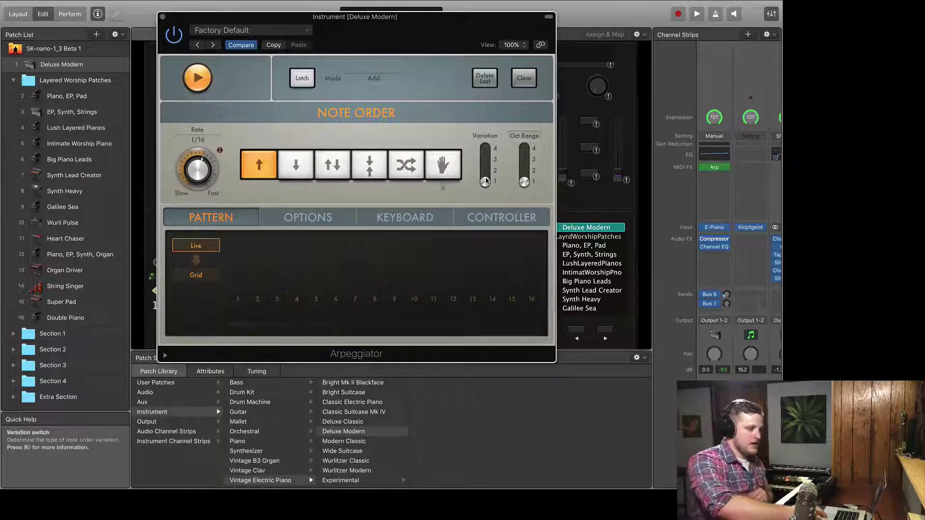
left_click_drag(486, 181, 488, 143)
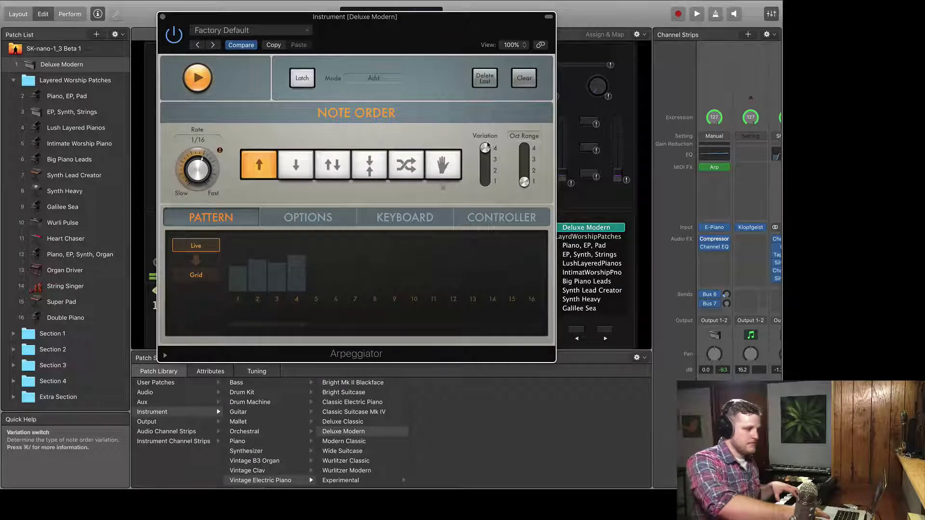
left_click_drag(525, 181, 523, 143)
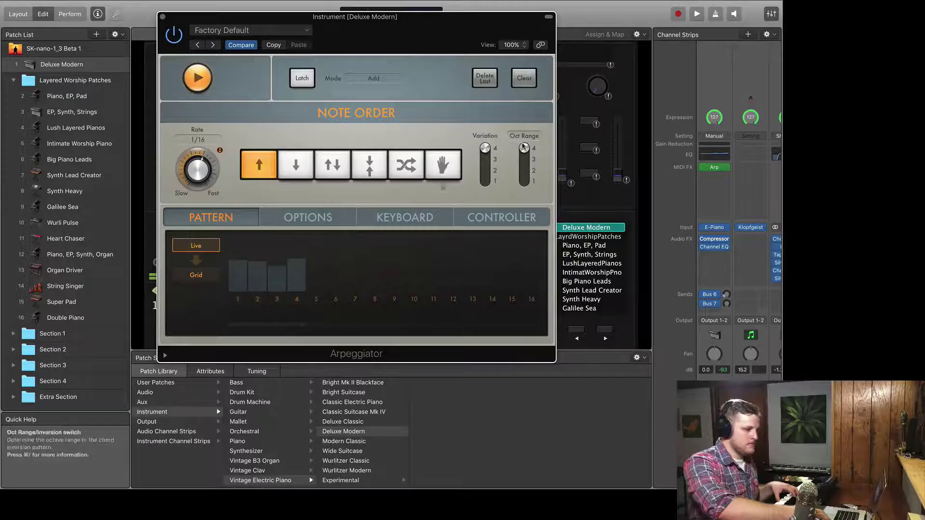
left_click_drag(522, 142, 525, 184)
left_click_drag(485, 148, 480, 209)
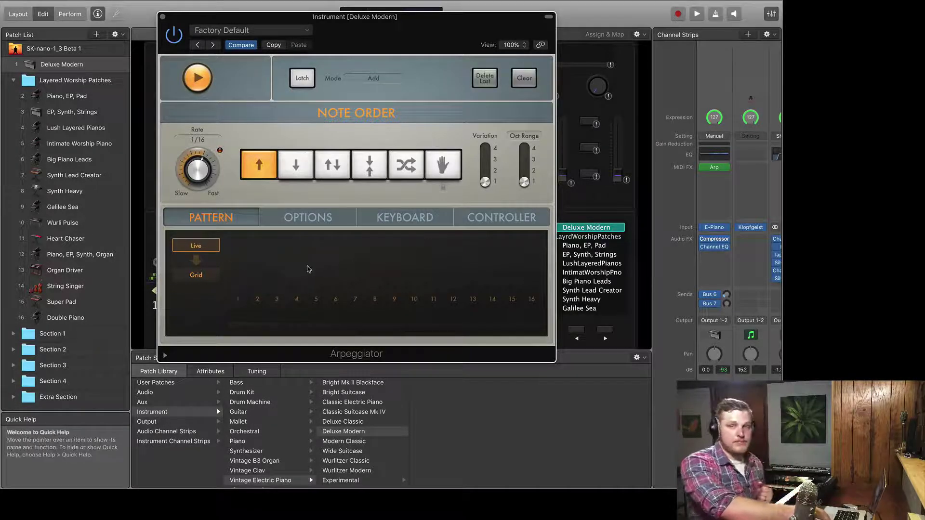
left_click(210, 275)
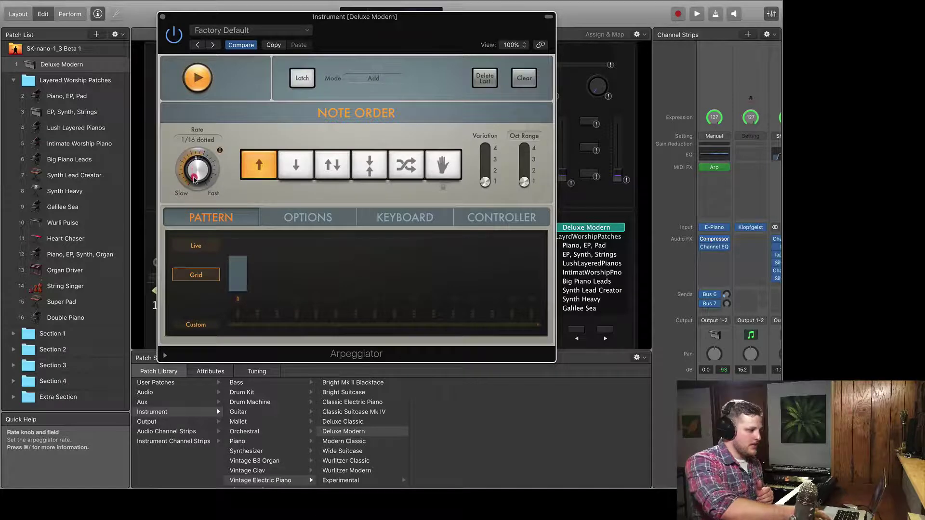
left_click_drag(195, 180, 192, 183)
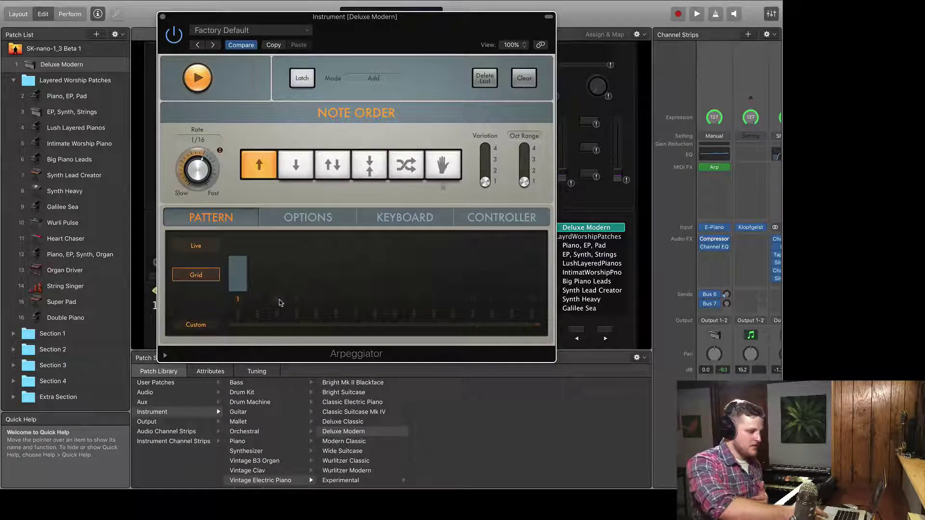
Activate grid steps 6, 11, 3, 14, 16 and 8 alongside step 1
left_click(338, 301)
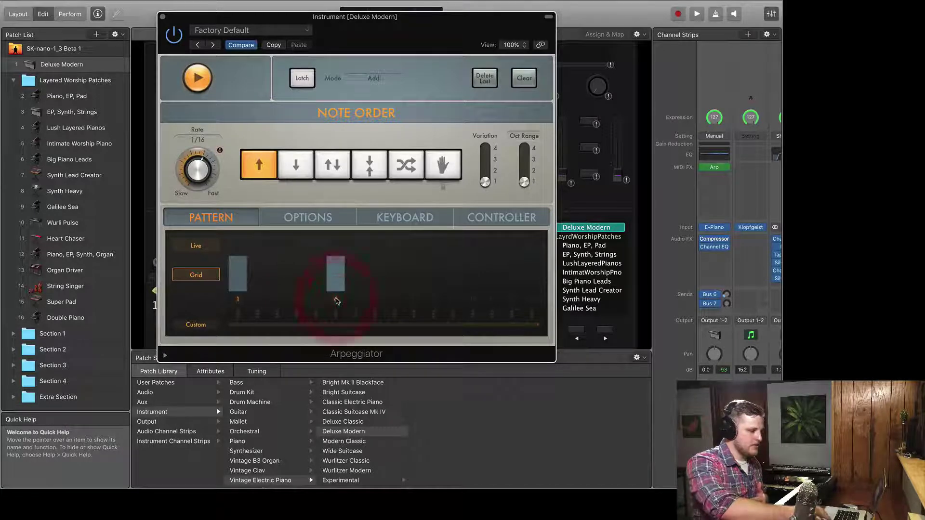
left_click(433, 300)
left_click(277, 300)
left_click(493, 300)
left_click(532, 300)
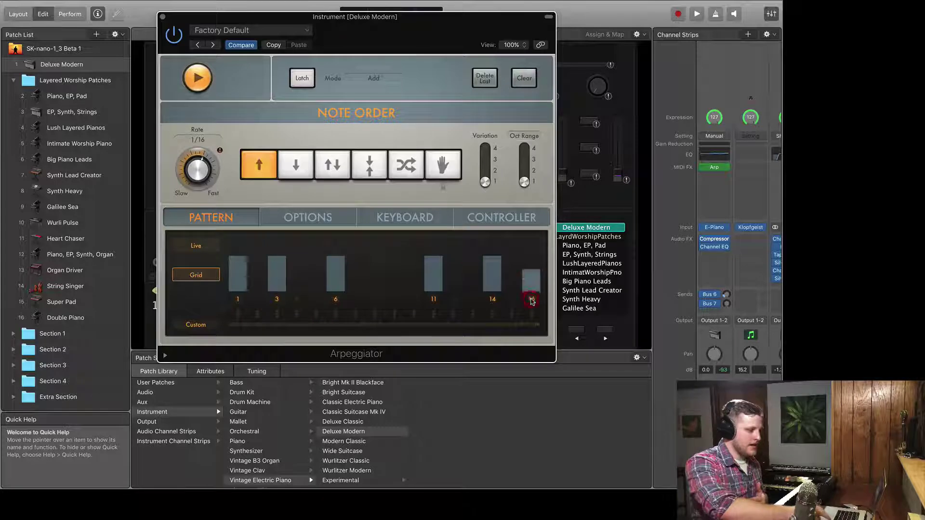
left_click(377, 301)
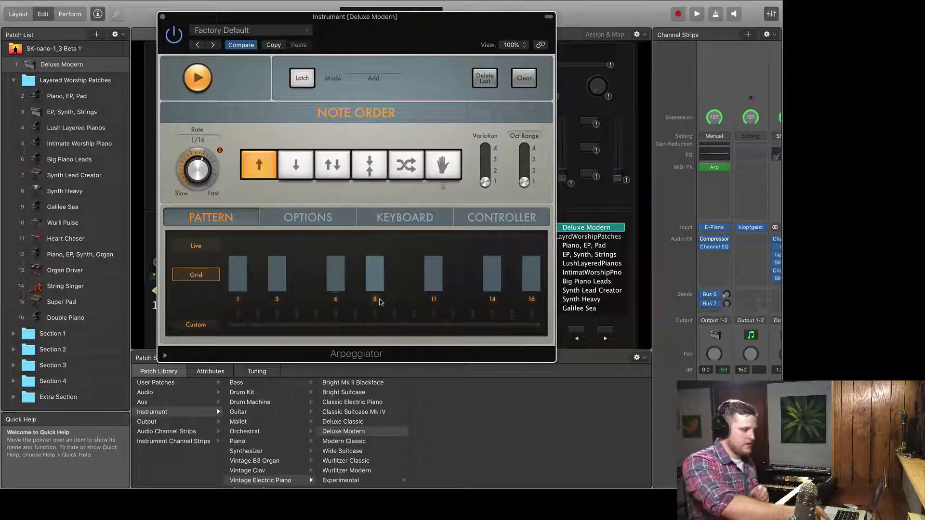
Drop step 3 to minimum velocity and step 14 to a short bar, keeping step 1 full
left_click_drag(239, 261, 241, 282)
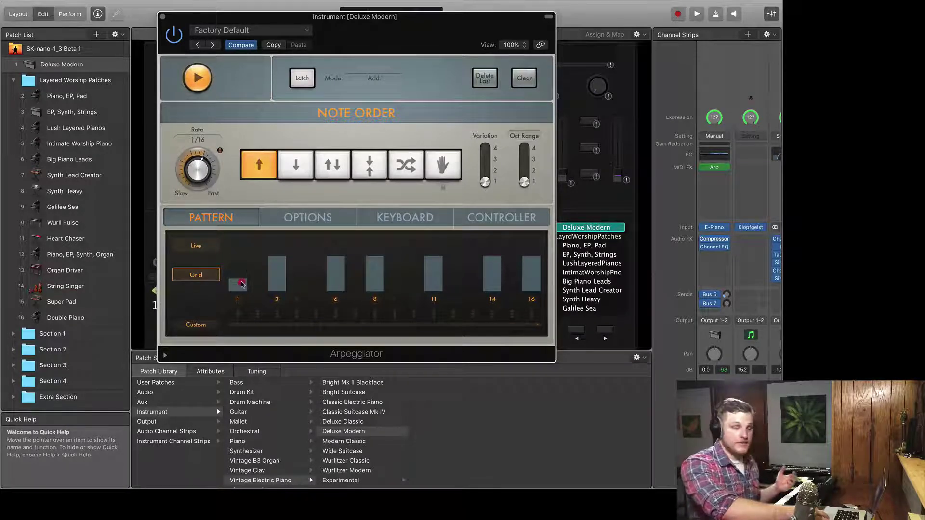
left_click(243, 248)
left_click_drag(263, 255, 280, 288)
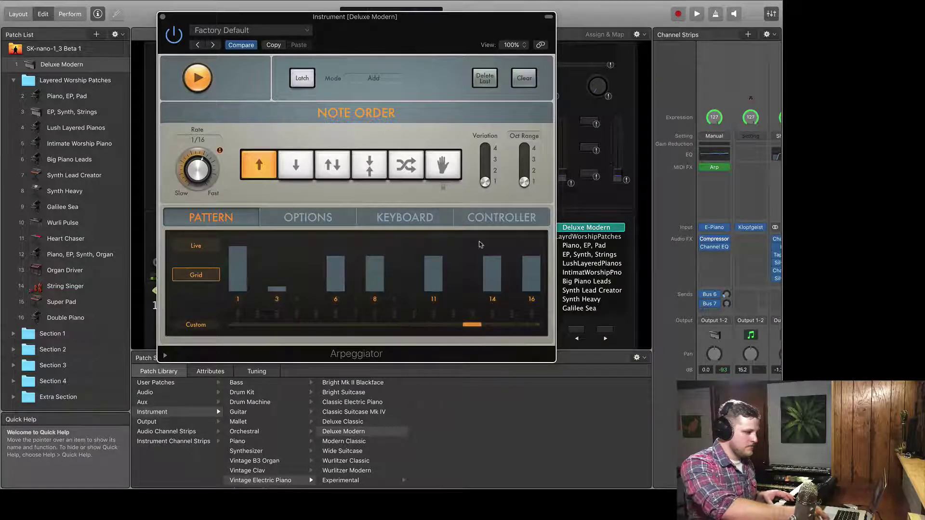
left_click(491, 282)
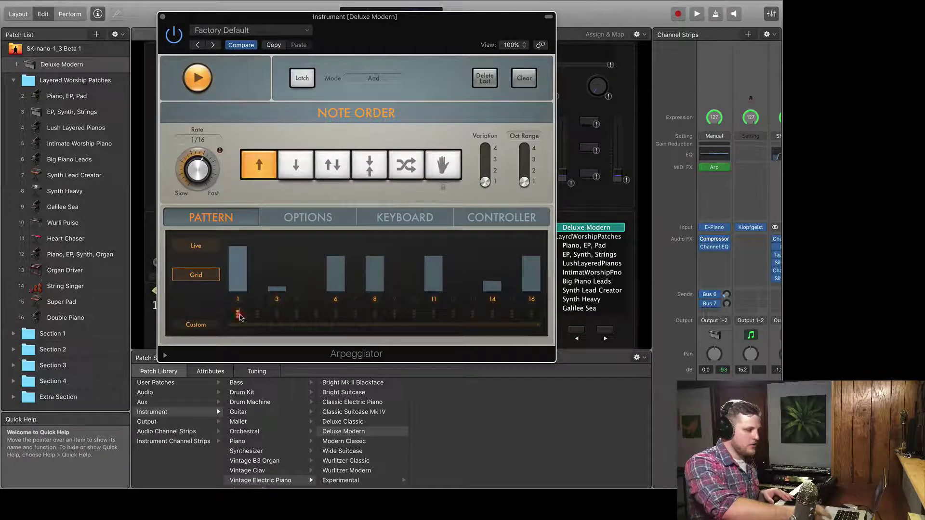
Turn on the markers under steps 3, 6, 8, 11, 14 and 16
left_click(277, 313)
left_click(336, 313)
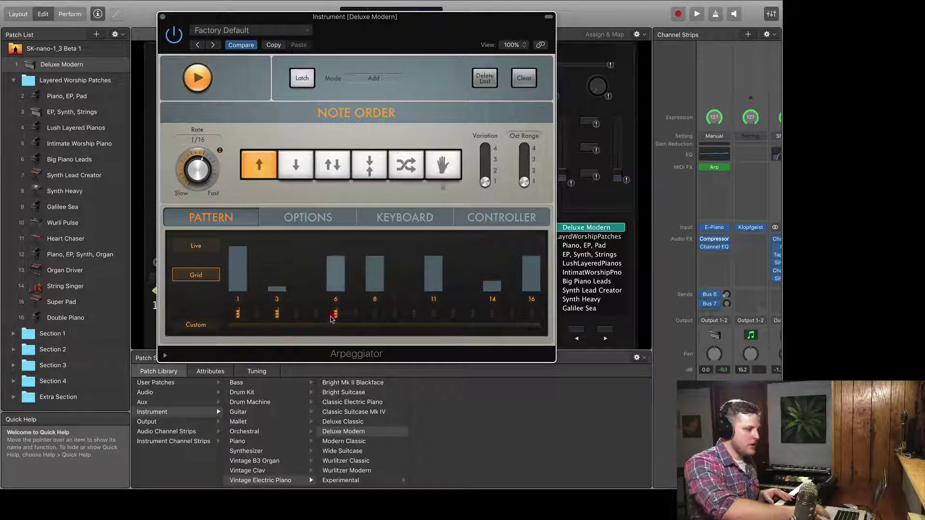
left_click(375, 314)
left_click(434, 314)
left_click(492, 314)
left_click(532, 313)
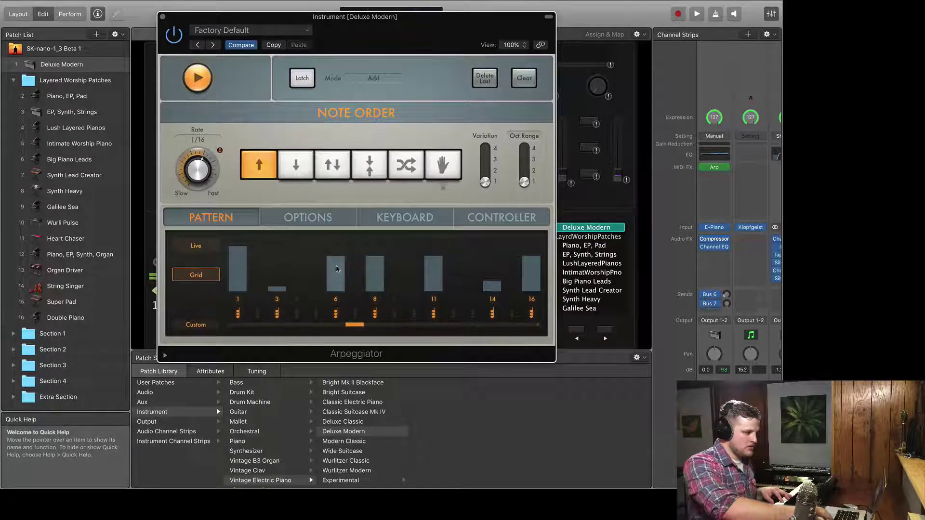
Raise steps 3 and 14 to mid height and switch off the markers under steps 6, 8 and 11
left_click_drag(276, 288, 272, 269)
left_click_drag(492, 286, 492, 278)
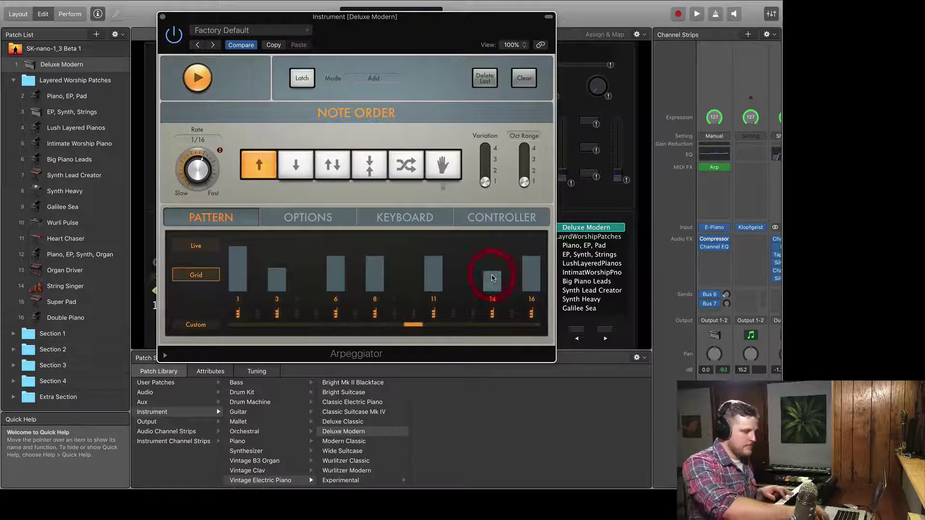
left_click(336, 313)
left_click(375, 314)
left_click(433, 313)
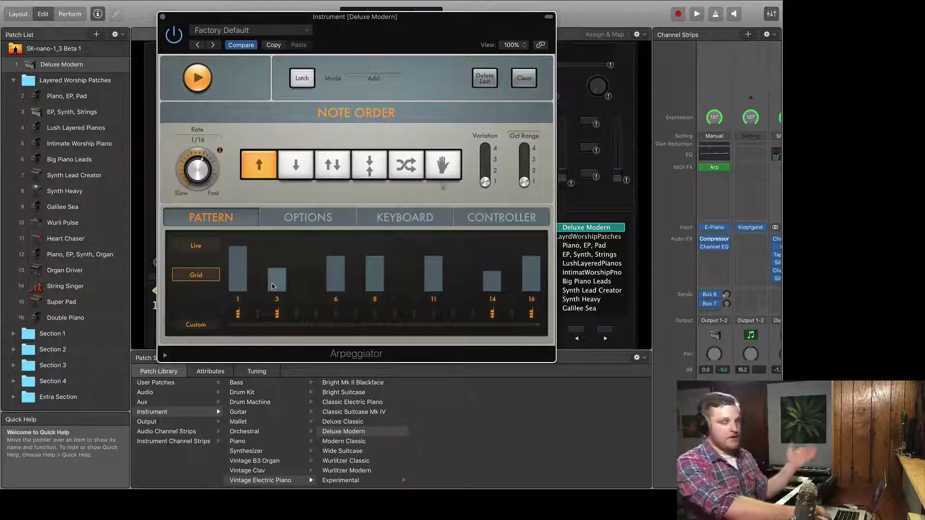
Tie step 3 into one long note through step 9 and raise it above half height
left_click_drag(280, 280, 298, 282)
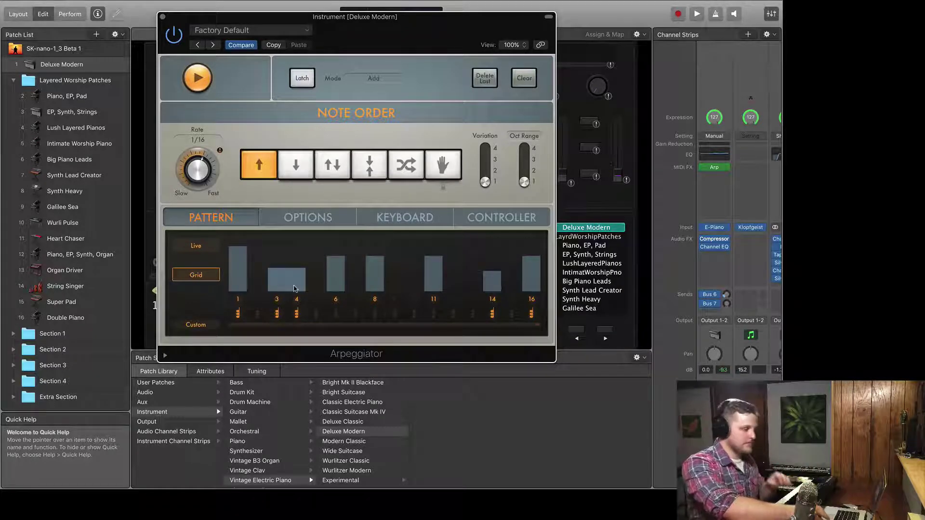
left_click_drag(295, 289, 387, 291)
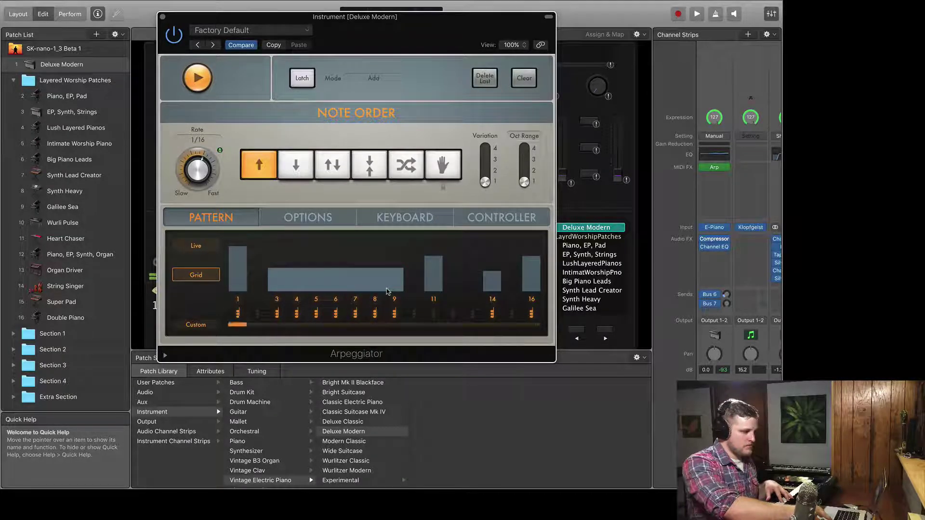
left_click_drag(372, 272, 375, 253)
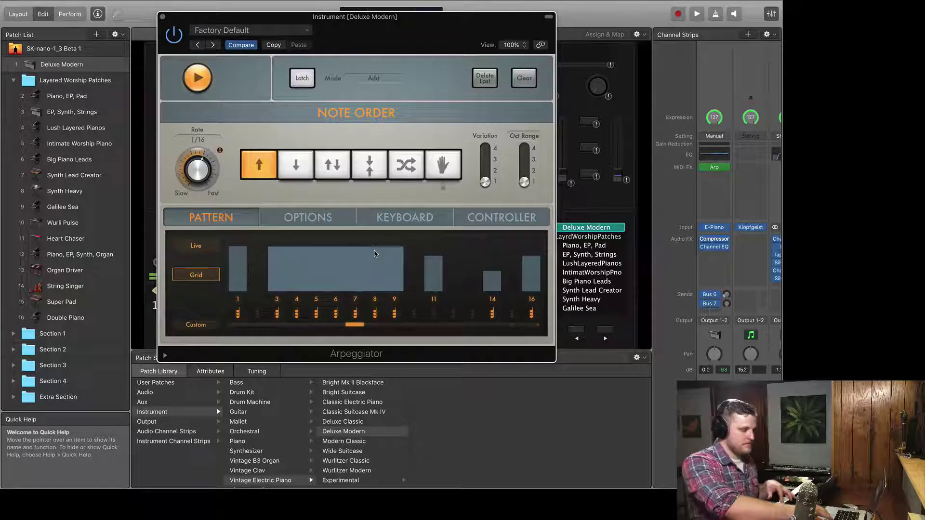
left_click(200, 326)
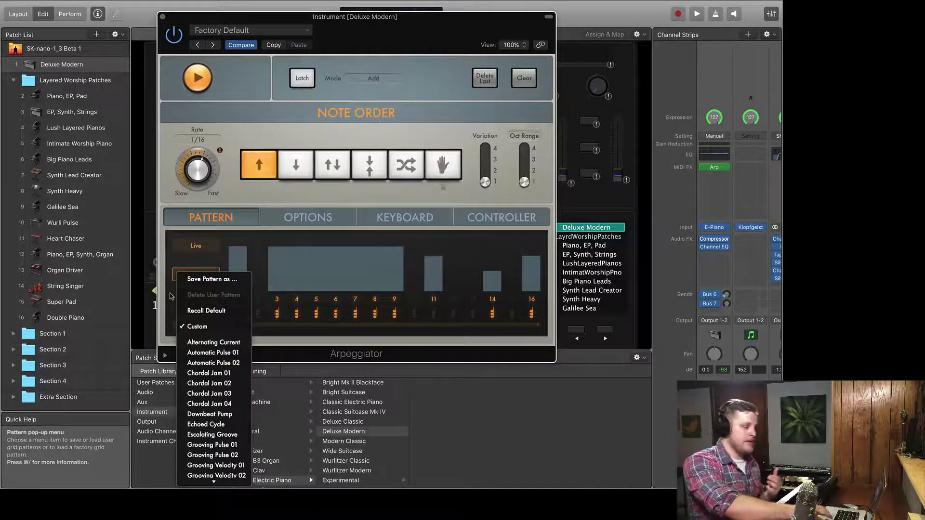
Save the current custom Arpeggiator grid as a new user pattern named 'test pattern'
left_click(170, 296)
left_click(207, 327)
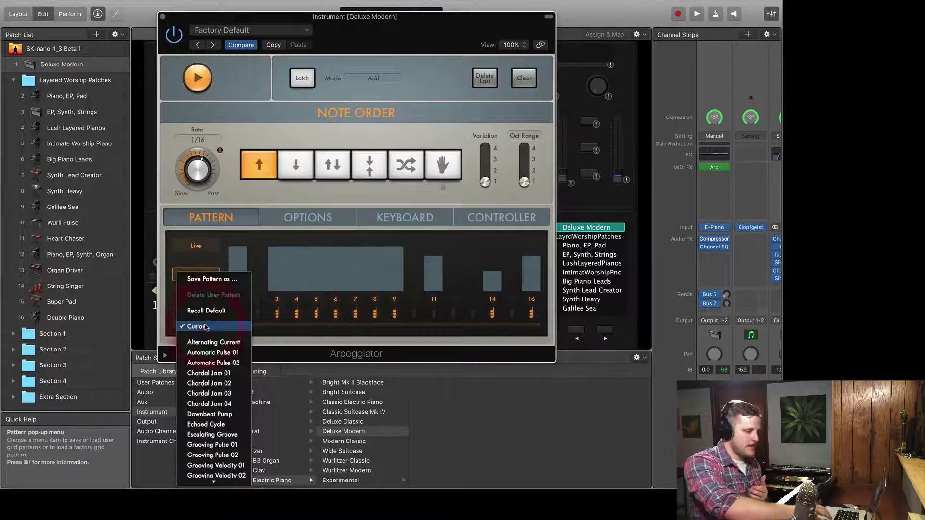
left_click(229, 279)
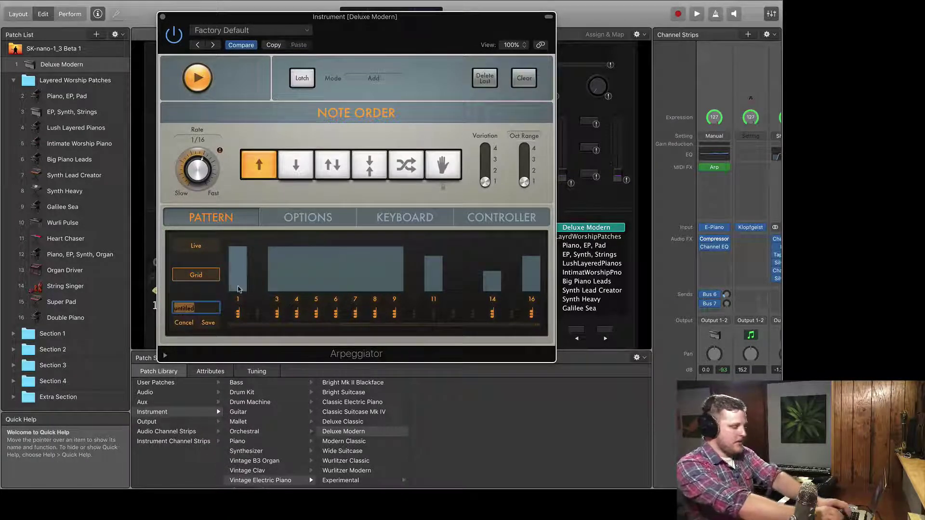
type("test pattern")
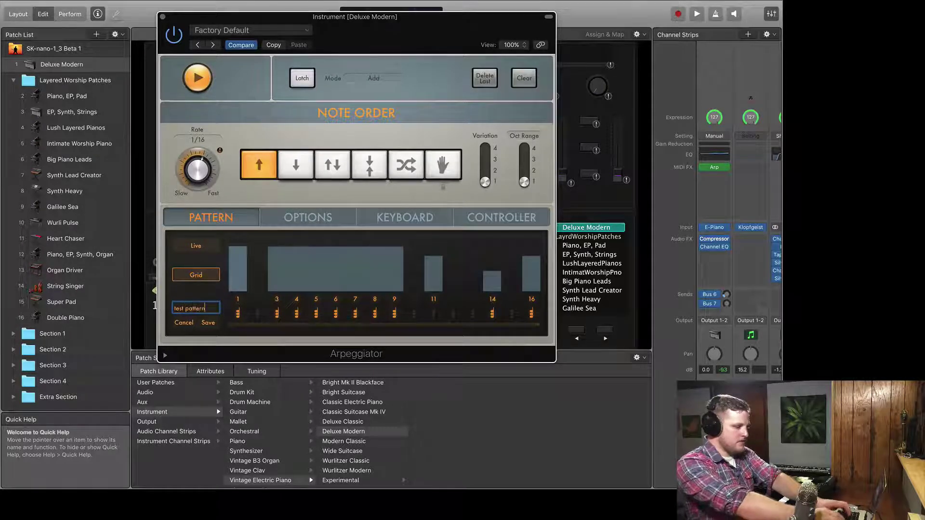
key("Return")
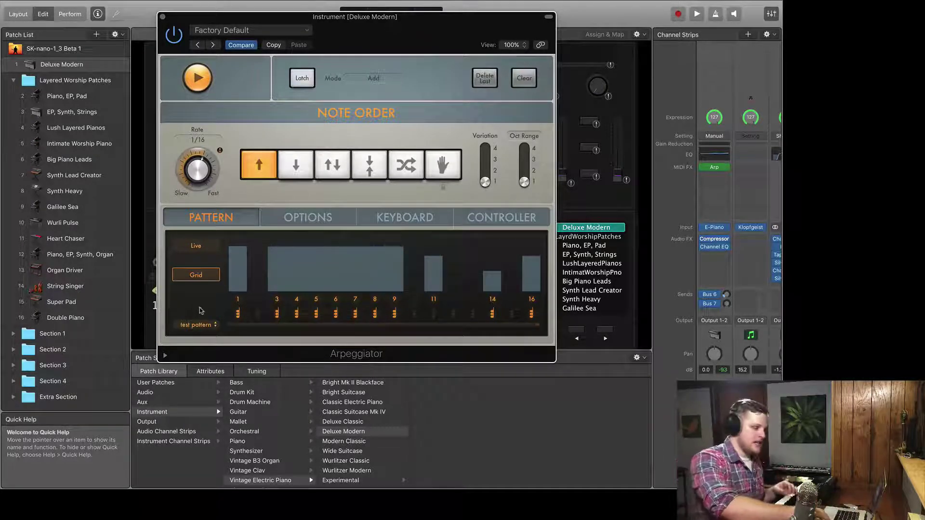
left_click(208, 326)
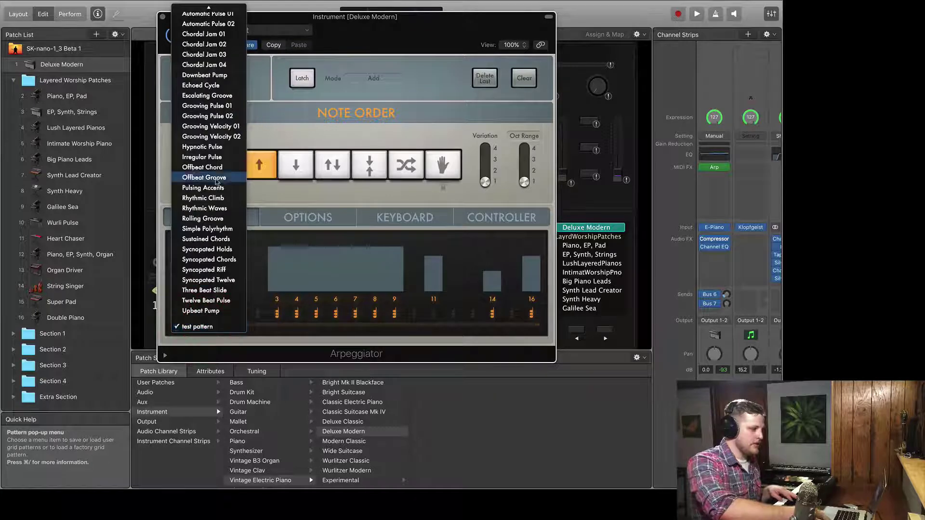
scroll(217, 180, "up", 3)
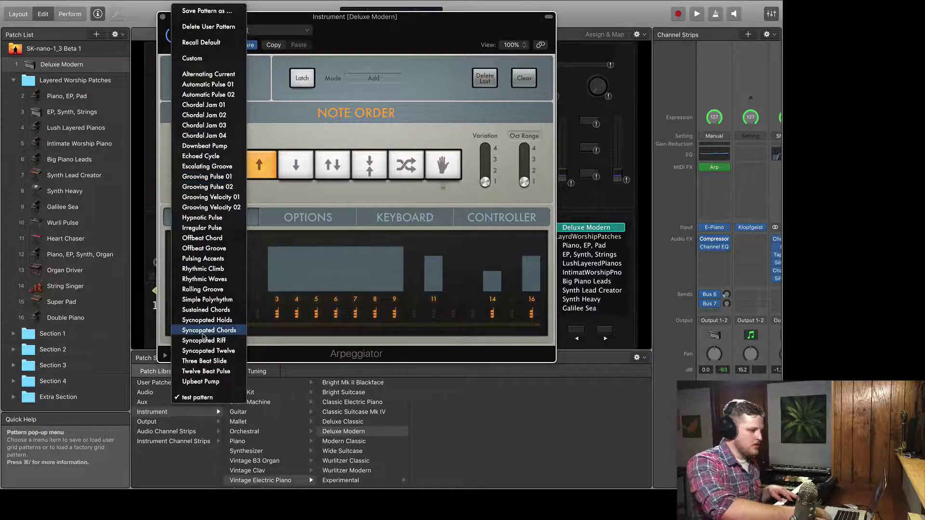
left_click(258, 120)
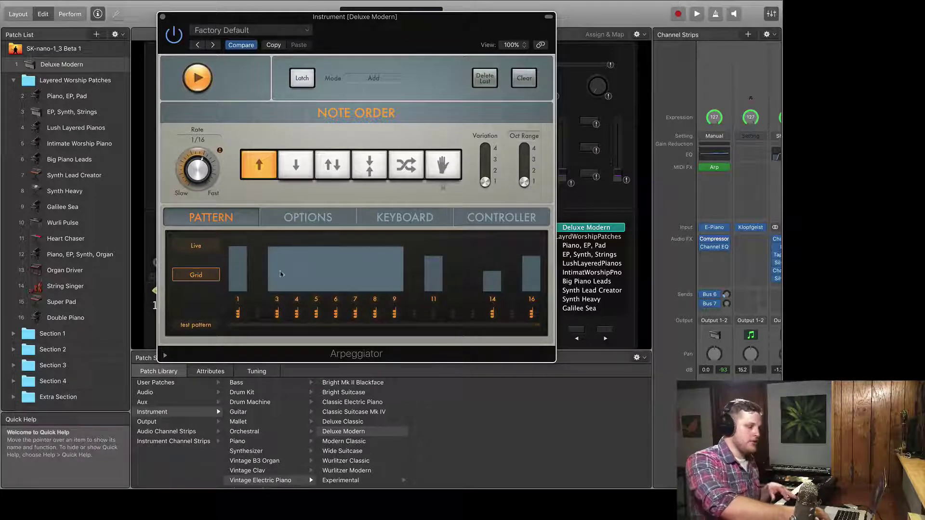
Set note order to Down and redraw the grid with steps 3–4 tied and single steps 5, 7, 9
left_click(296, 163)
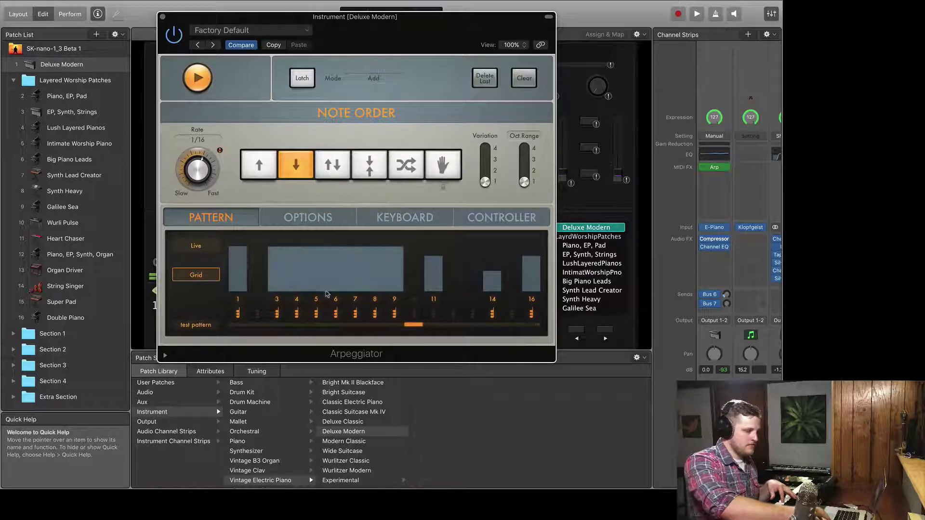
mouse_move(316, 315)
left_mouse_down()
mouse_move(277, 315)
mouse_move(531, 313)
left_mouse_up()
left_click_drag(394, 276, 290, 268)
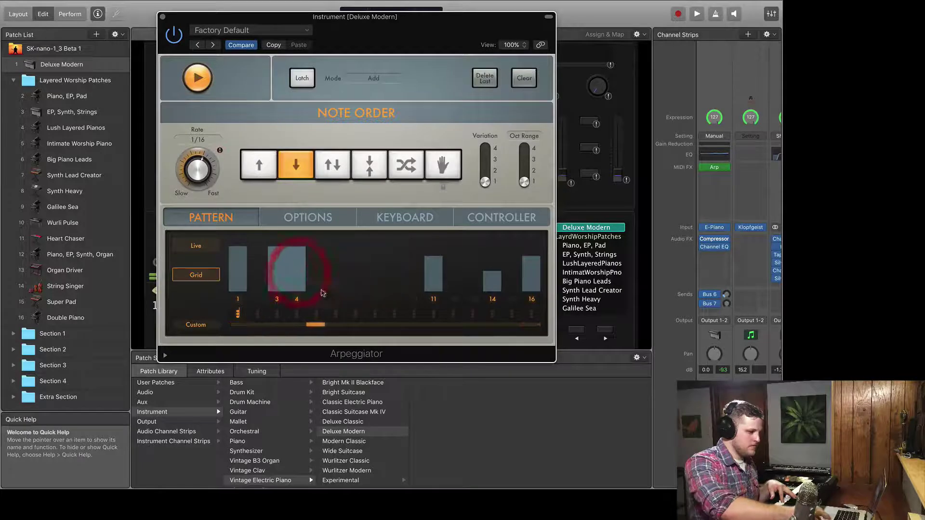
left_click(355, 289)
left_click(394, 287)
left_click(316, 289)
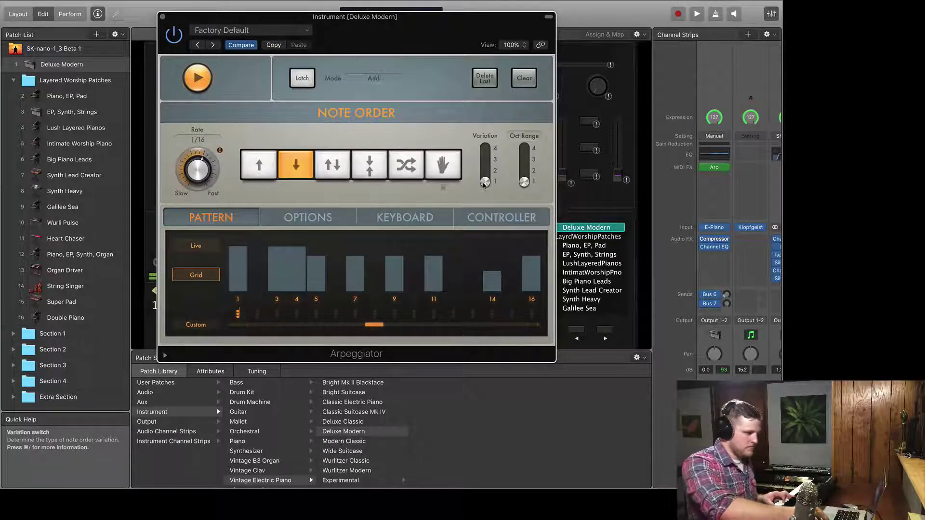
Raise Variation to 4 and Oct Range to 3, and set Rate to 1/32
left_click_drag(485, 185, 485, 148)
left_click_drag(524, 181, 524, 159)
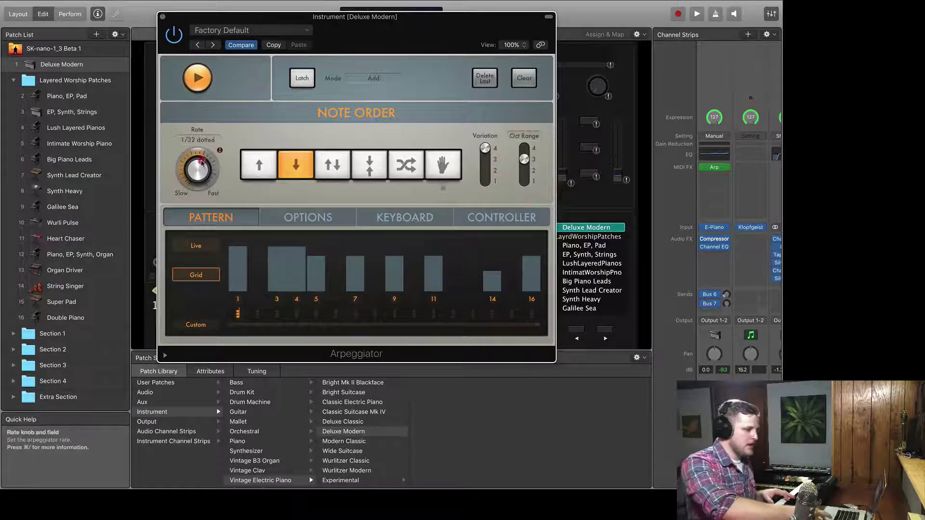
left_click_drag(201, 161, 203, 154)
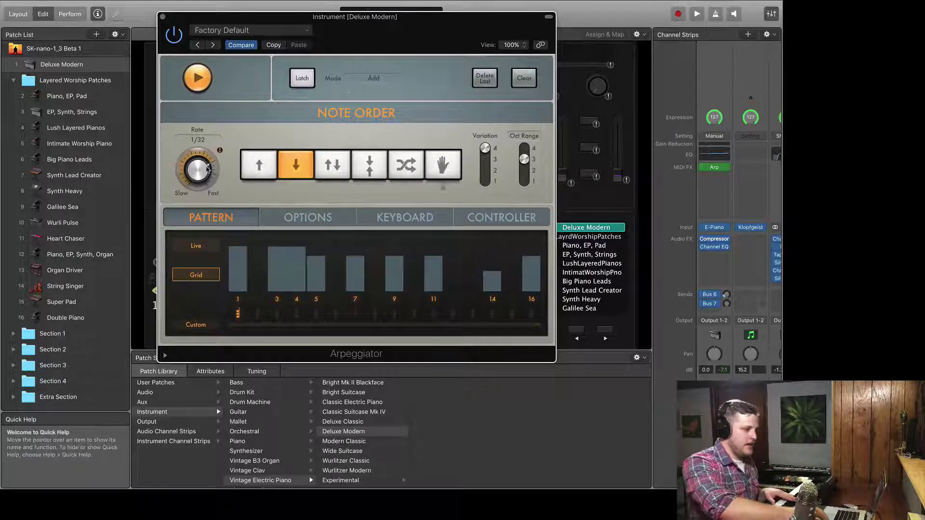
Try the Arpeggiator Rate at 1/8 triplet, then settle it back at 1/16
mouse_move(208, 167)
left_mouse_down()
mouse_move(206, 188)
mouse_move(206, 151)
left_mouse_up()
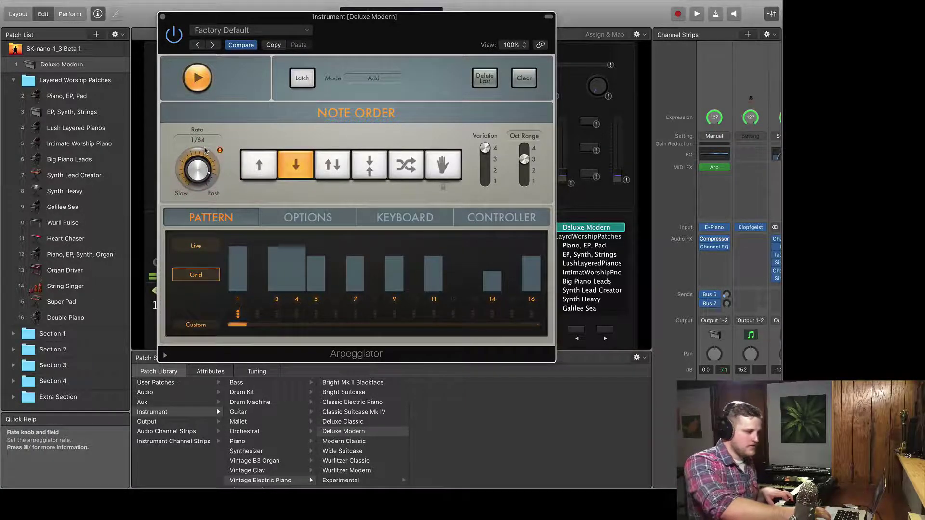
left_click_drag(198, 165, 200, 192)
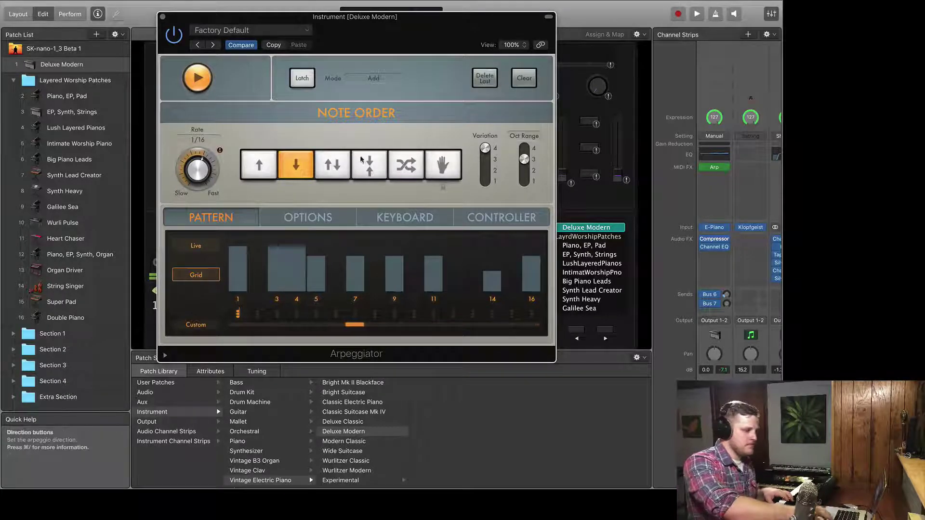
Add Tape Delay from the Delay category to an empty Audio FX slot on Deluxe Modern
left_click(714, 254)
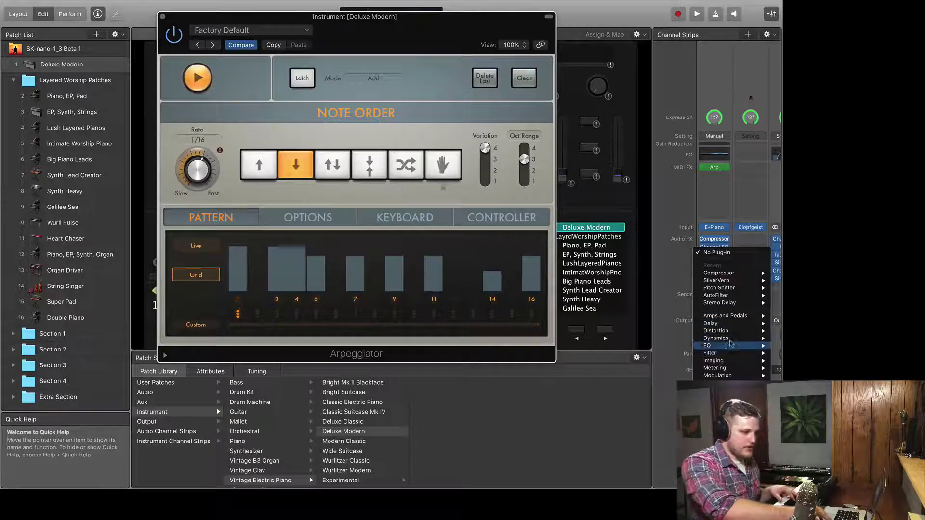
mouse_move(727, 326)
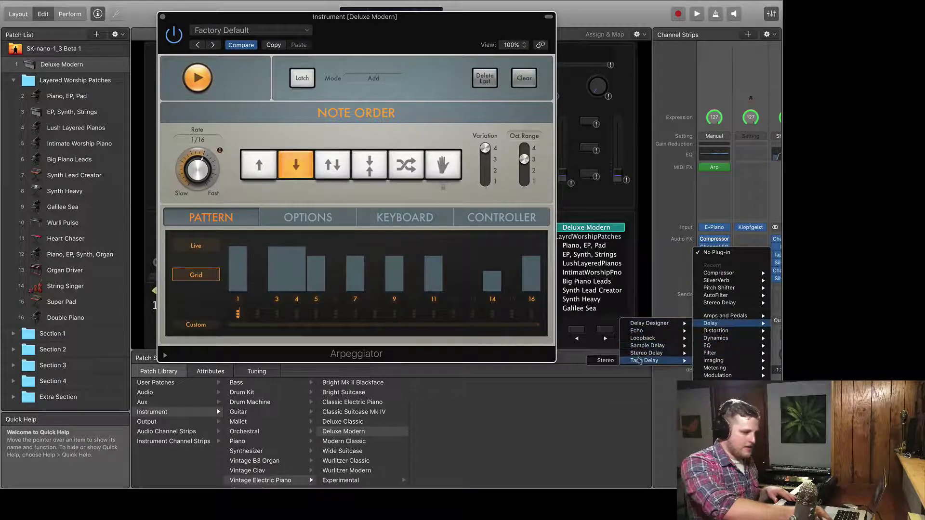
left_click(605, 364)
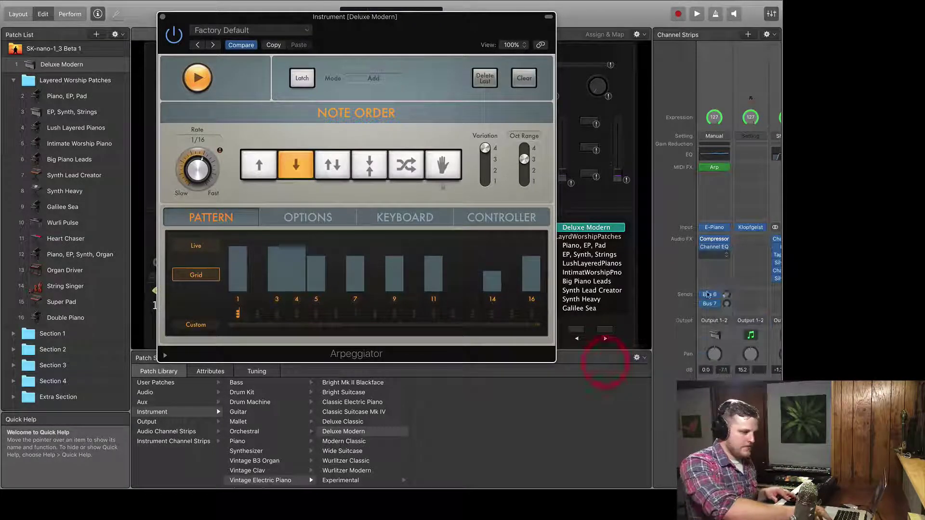
left_click(722, 260)
Add SilverVerb with modulation Rate 1.00 Hz and Intensity 0.67, then close both effect windows
mouse_move(723, 399)
left_click(636, 413)
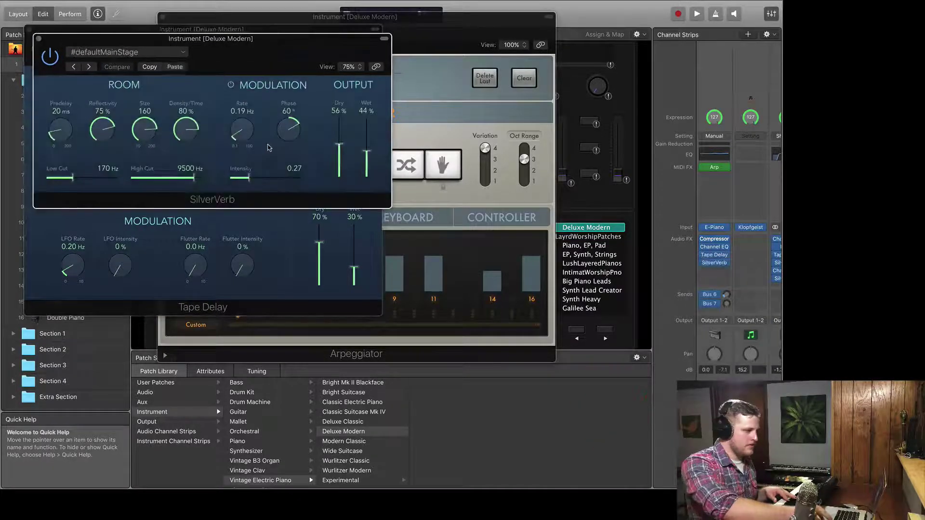
left_click_drag(242, 126, 243, 81)
left_click_drag(246, 176, 277, 178)
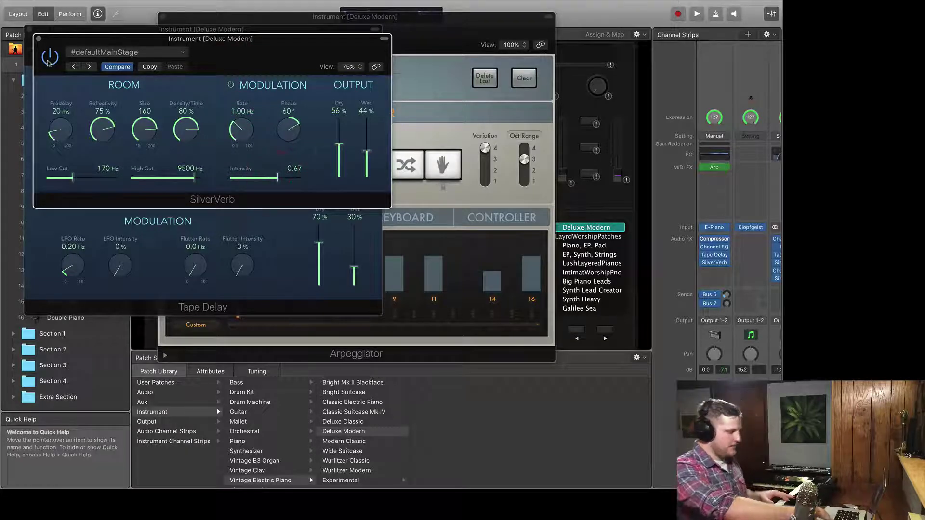
left_click(38, 38)
left_click(30, 30)
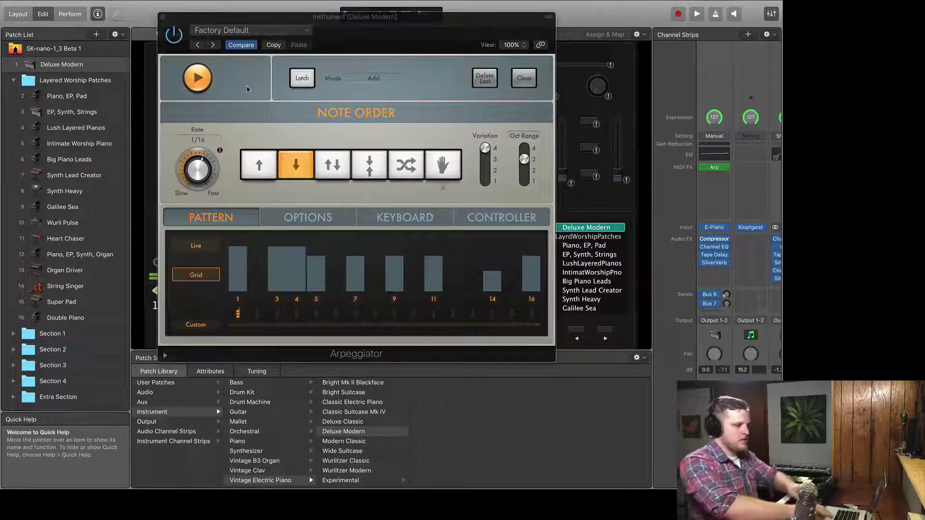
Reopen the Arpeggiator settings and switch the pattern to Live mode and back to Grid
left_click(164, 16)
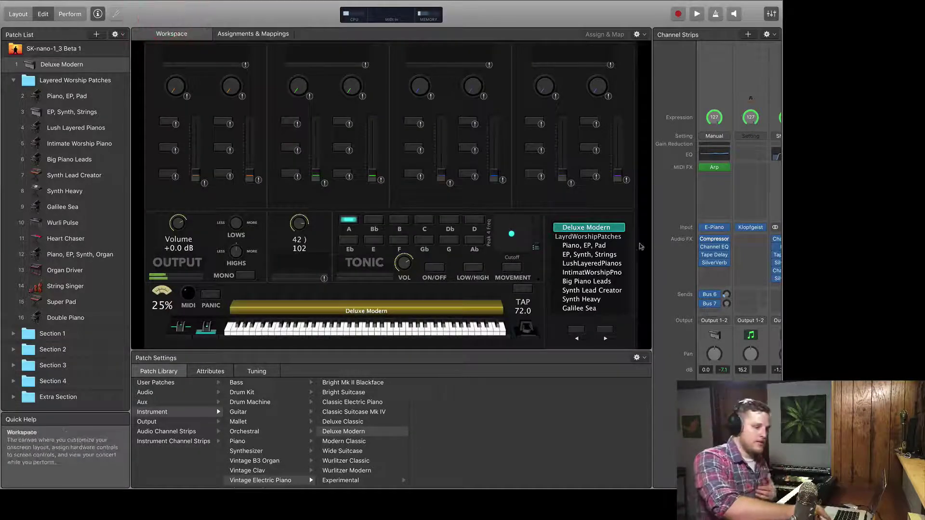
mouse_move(704, 263)
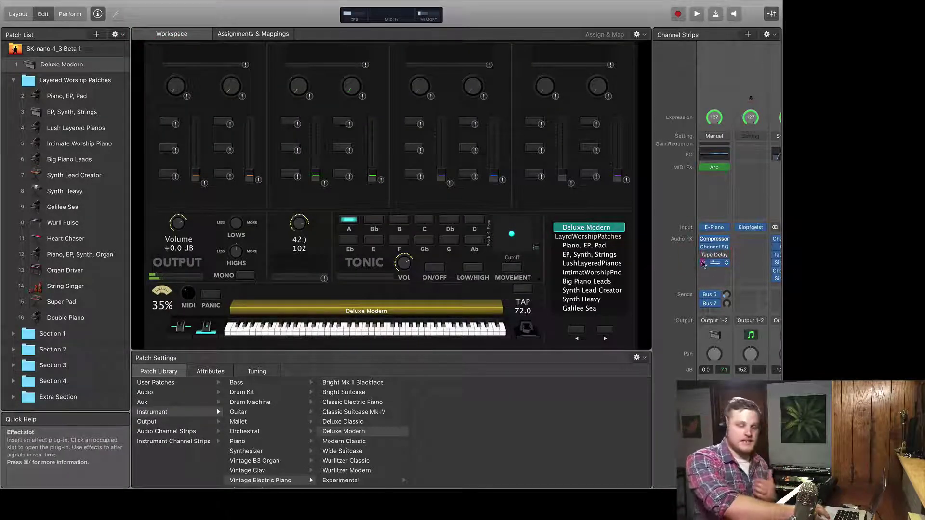
left_click(713, 170)
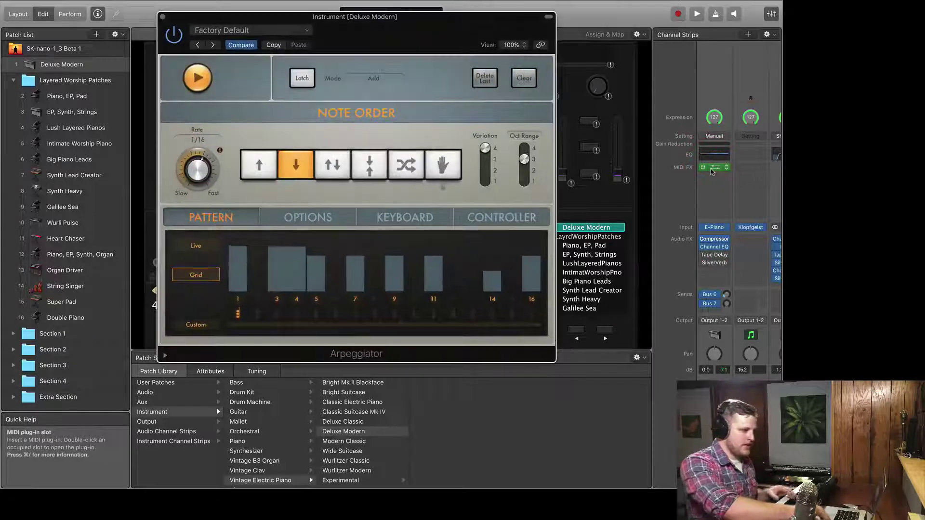
left_click(203, 245)
left_click(196, 275)
Recall the default single-step pattern and return Oct Range and Variation to 1
left_click(197, 326)
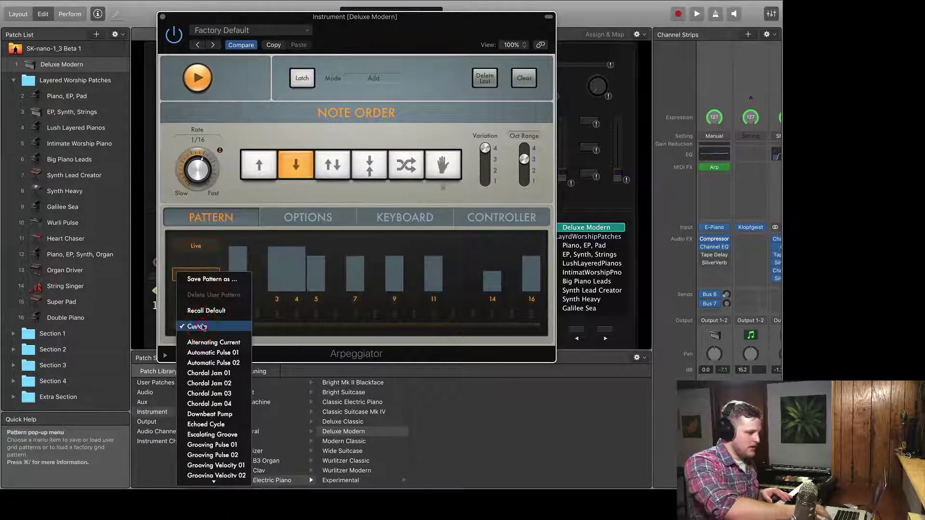
left_click(210, 310)
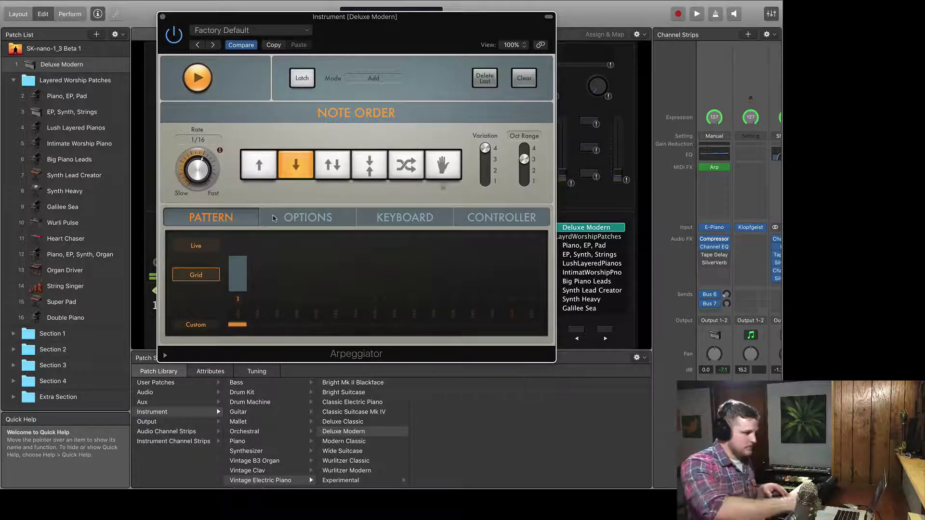
left_click_drag(525, 159, 524, 182)
left_click_drag(481, 149, 481, 264)
On the Options page, try 55 % and 127 %, then set Note Length 94 % with Random 79 %
left_click(295, 218)
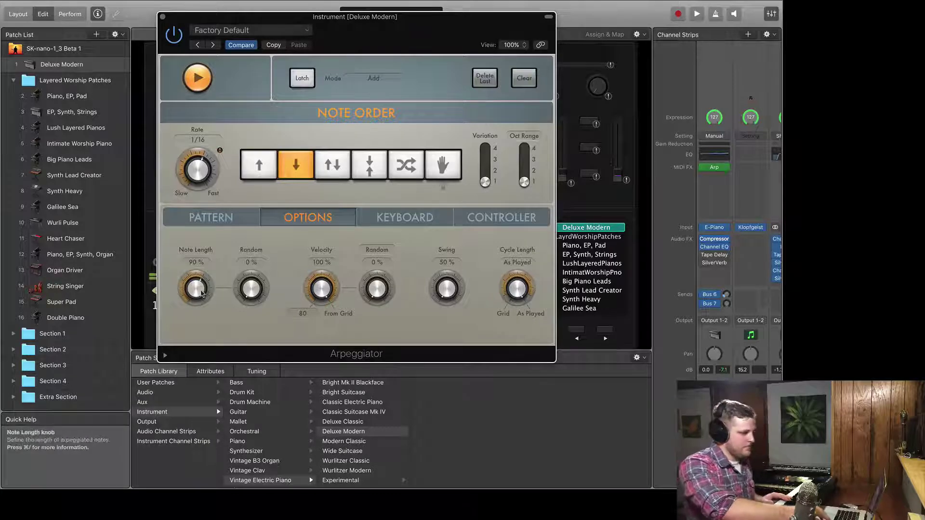
left_click_drag(199, 290, 202, 301)
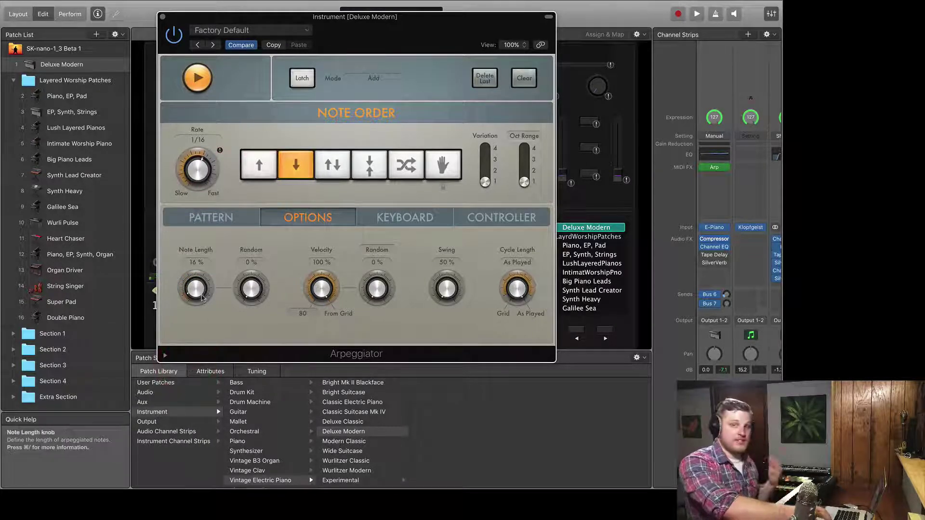
left_click_drag(196, 282, 202, 235)
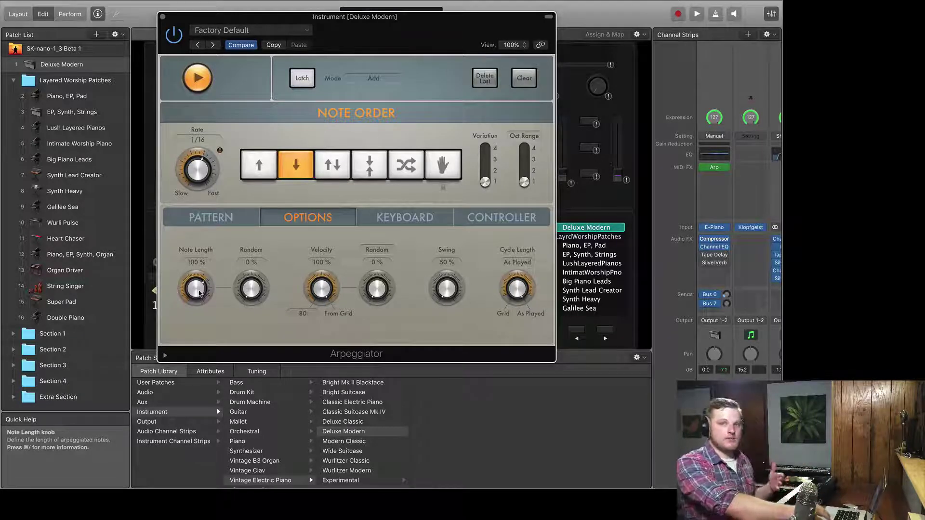
left_click_drag(199, 293, 196, 321)
left_click_drag(212, 278, 212, 231)
left_click_drag(259, 292, 258, 268)
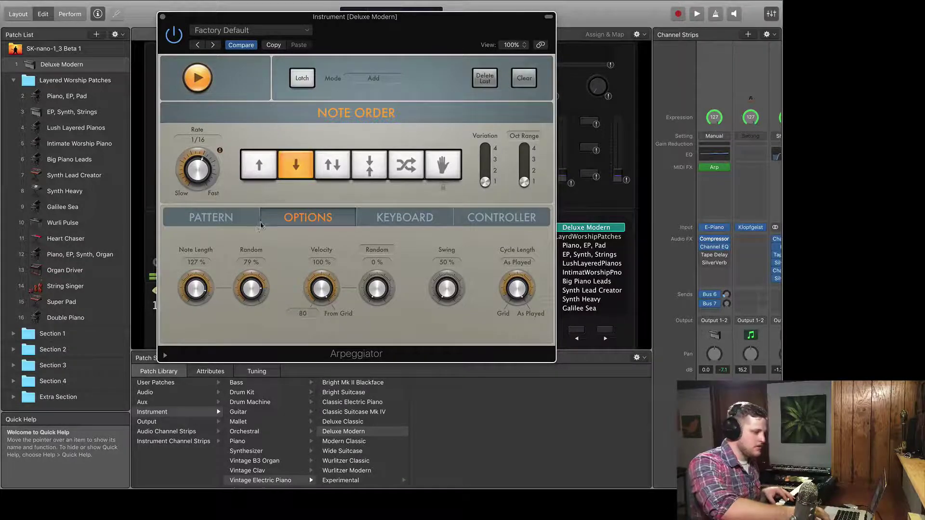
left_click_drag(193, 289, 193, 309)
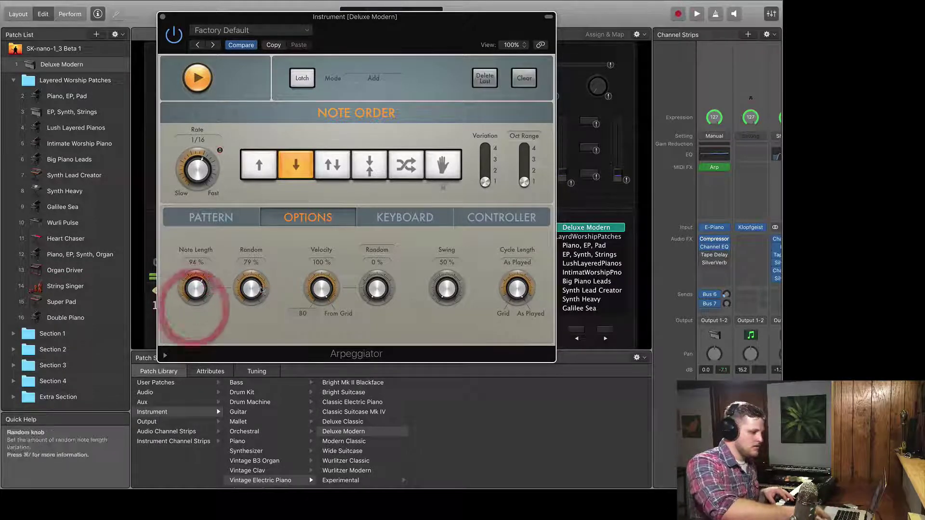
Raise note-length Random to 100 %, set Velocity to 35 % and its Random to 53 %
left_click_drag(251, 288, 254, 227)
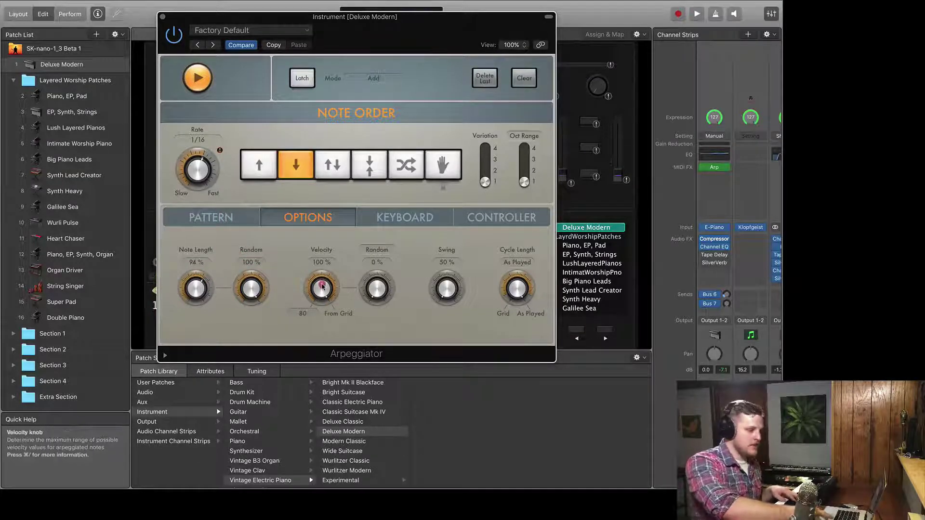
left_click_drag(322, 286, 321, 295)
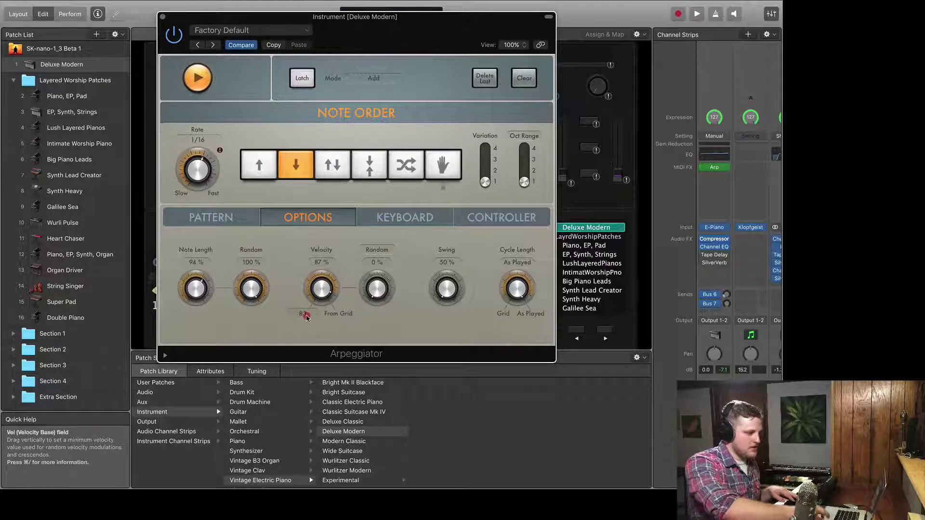
left_click_drag(307, 318, 307, 301)
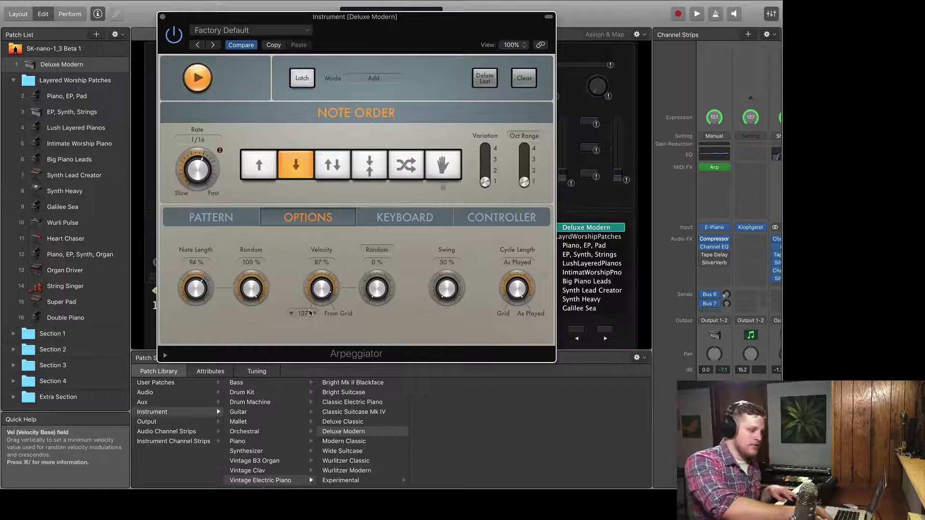
left_click_drag(324, 287, 321, 325)
left_click_drag(380, 282, 385, 270)
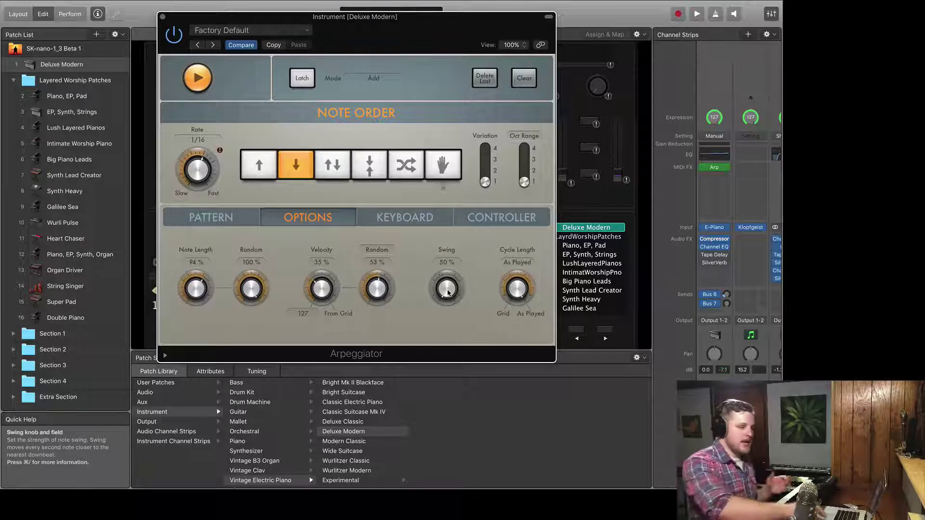
Try a higher Swing and reset it to 50 %, then try Cycle Length By Grid before returning to As Played
left_click_drag(448, 288, 461, 181)
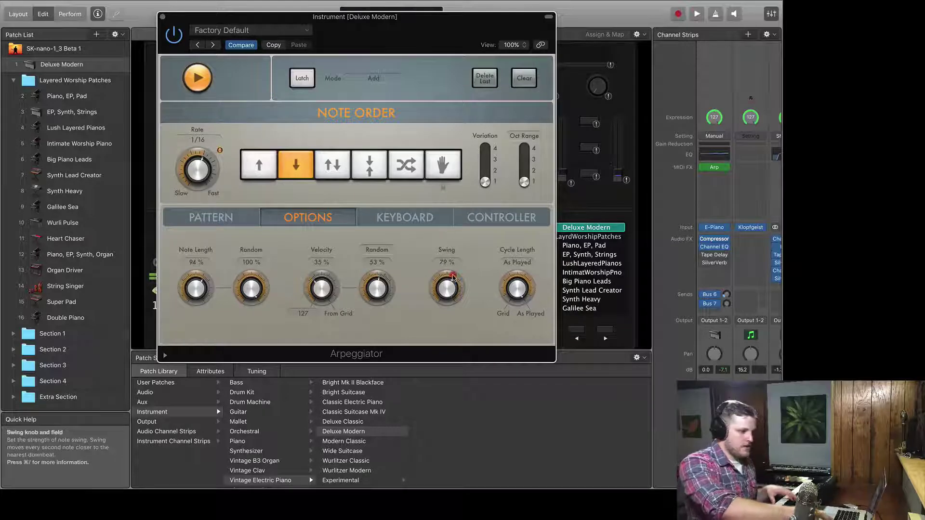
left_click(459, 399)
left_click(454, 288, "alt")
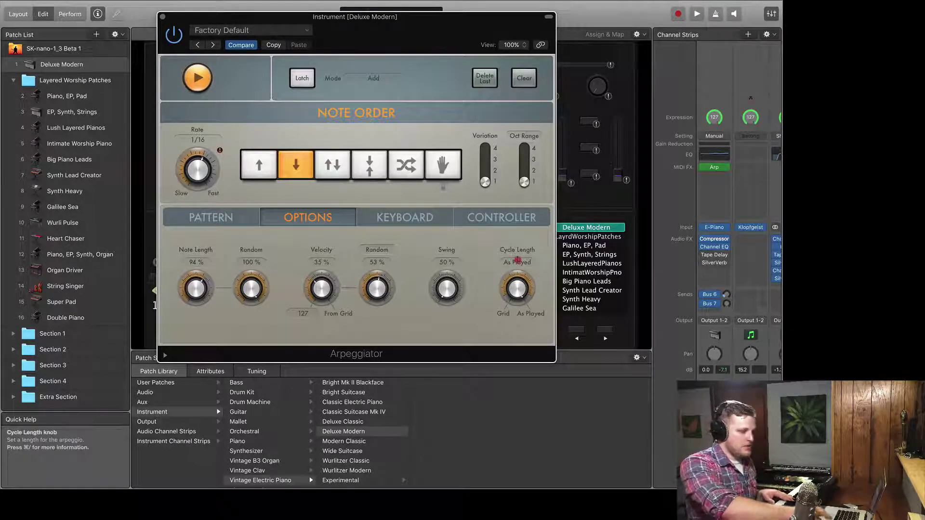
left_click(517, 261)
left_click(506, 285)
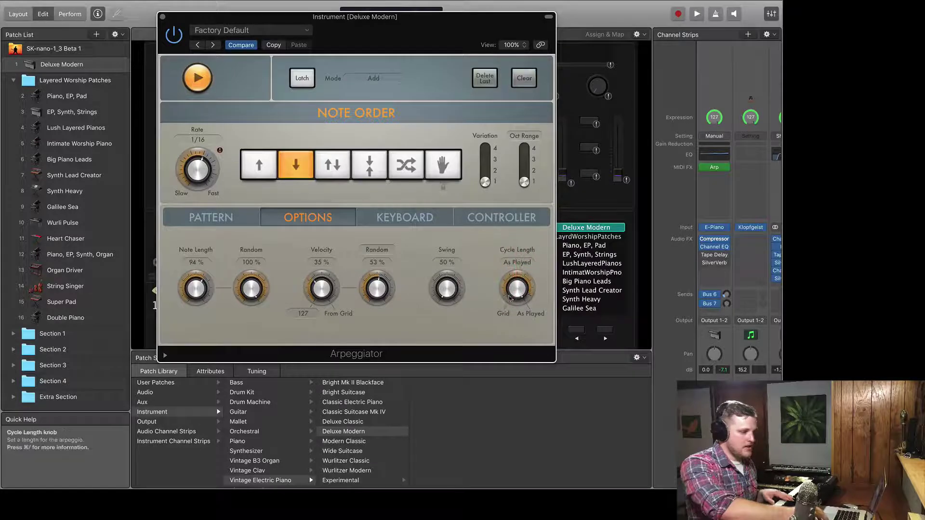
left_click_drag(514, 292, 505, 346)
left_click(522, 262)
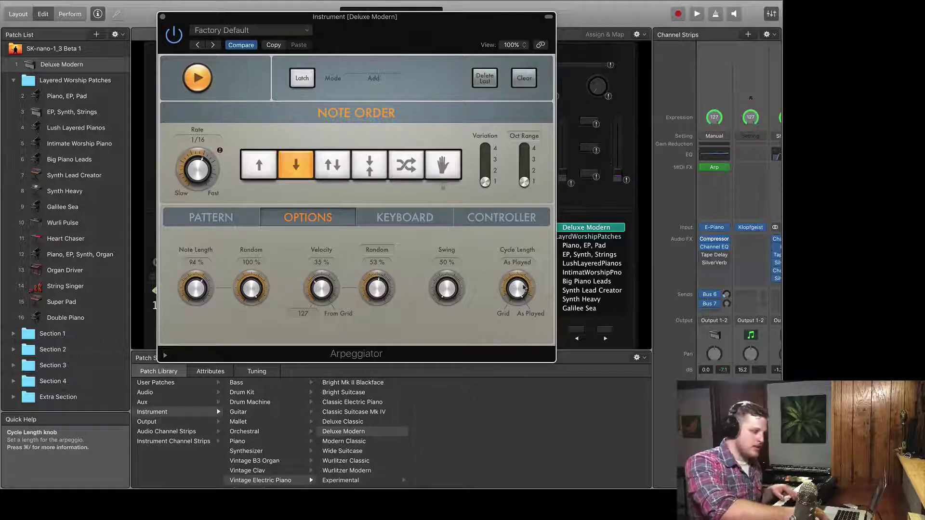
Enable Keyboard Split on the Arpeggiator's Keyboard page
left_click(228, 220)
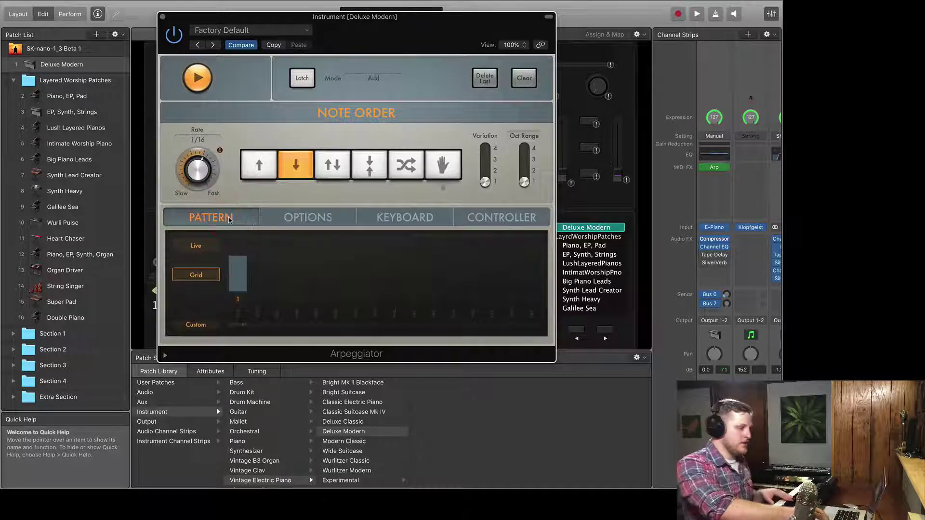
left_click(403, 218)
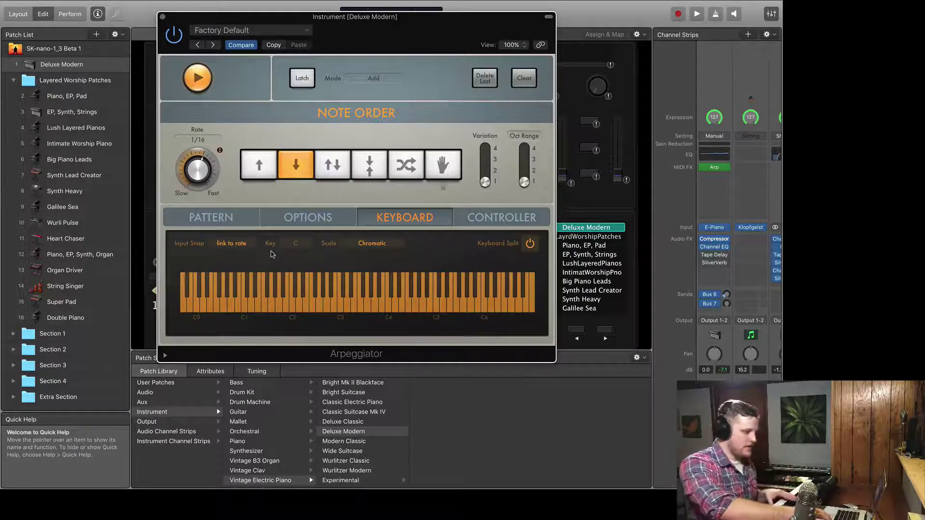
left_click(529, 244)
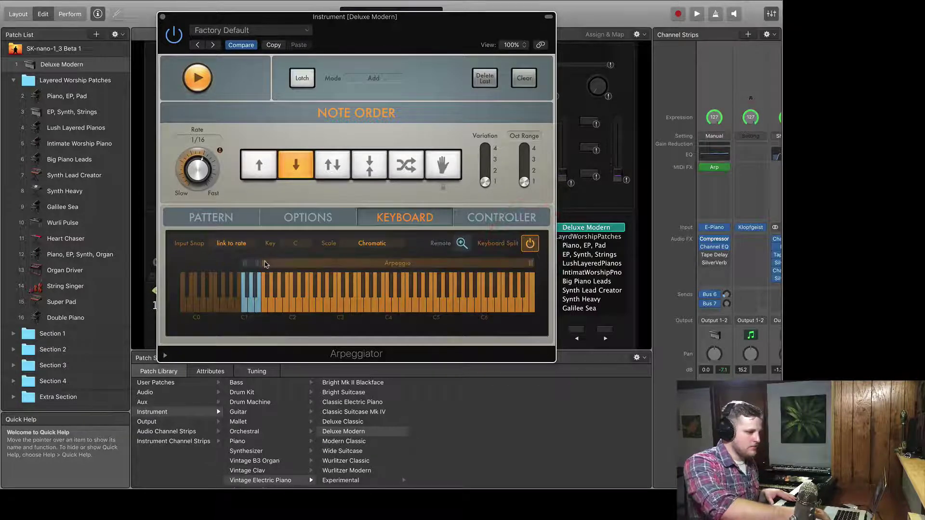
Start the arpeggio range at C3, set the Remote range to C1–C2, and show remote key functions
left_click_drag(264, 264, 345, 265)
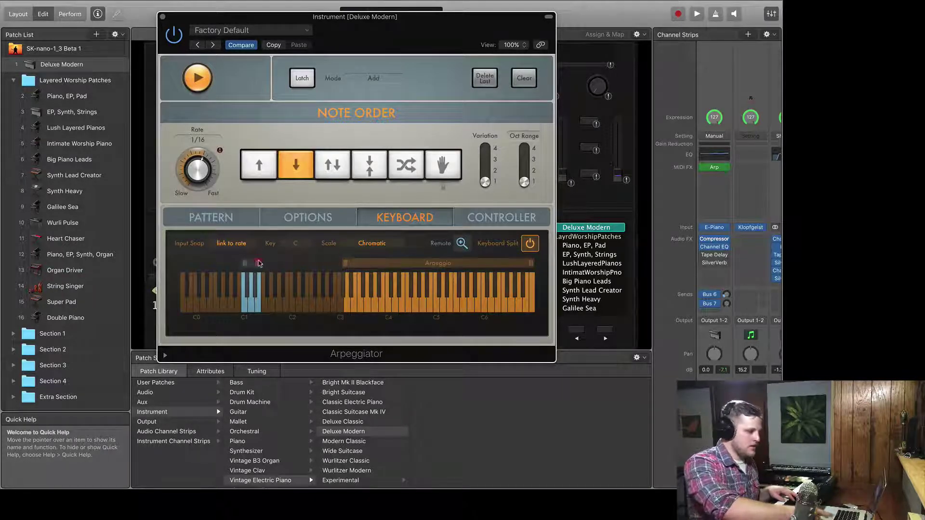
left_click_drag(259, 264, 340, 272)
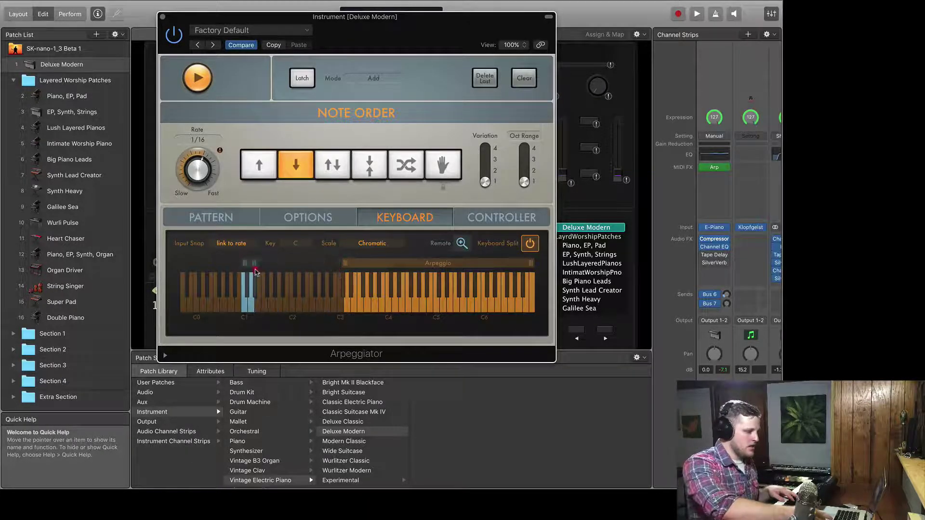
left_click_drag(255, 271, 288, 269)
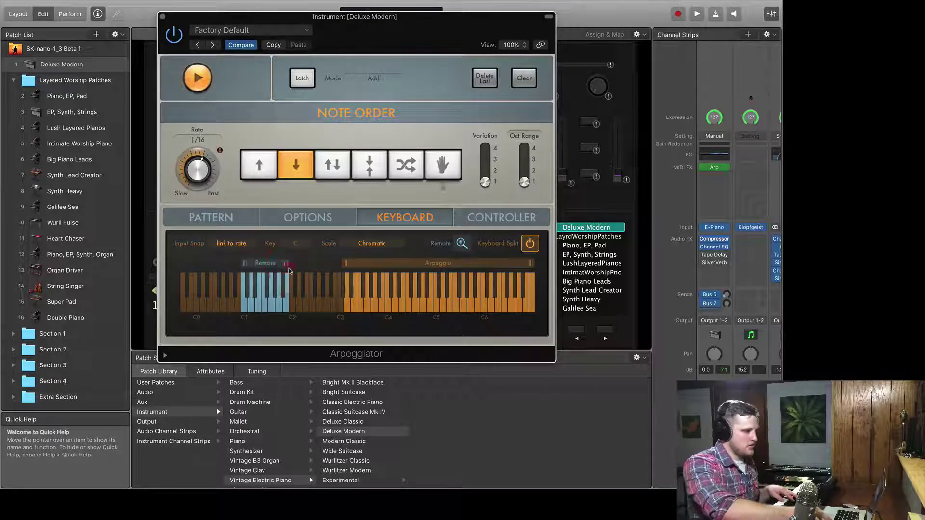
left_click(461, 244)
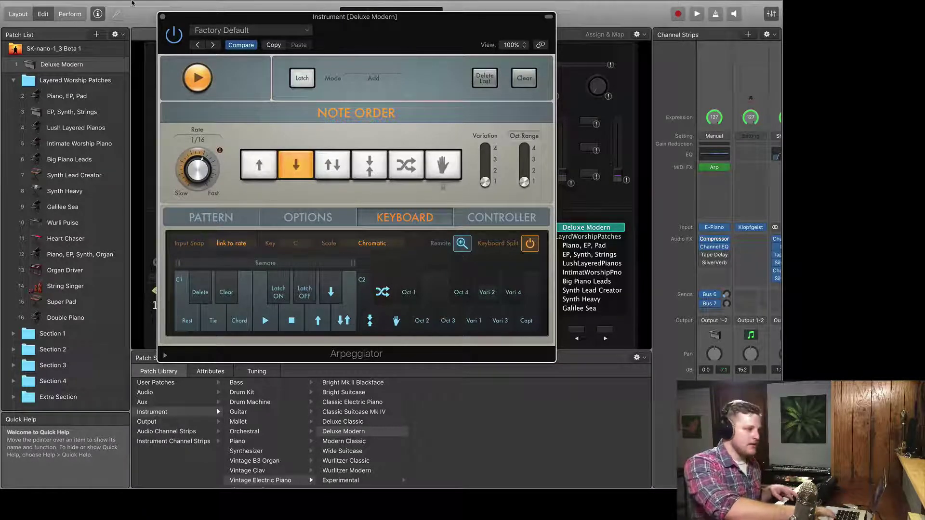
Glance through the Window and Help menus, restore the full keyboard view, and narrow the Remote zone to C0
mouse_move(133, 3)
left_click(176, 5)
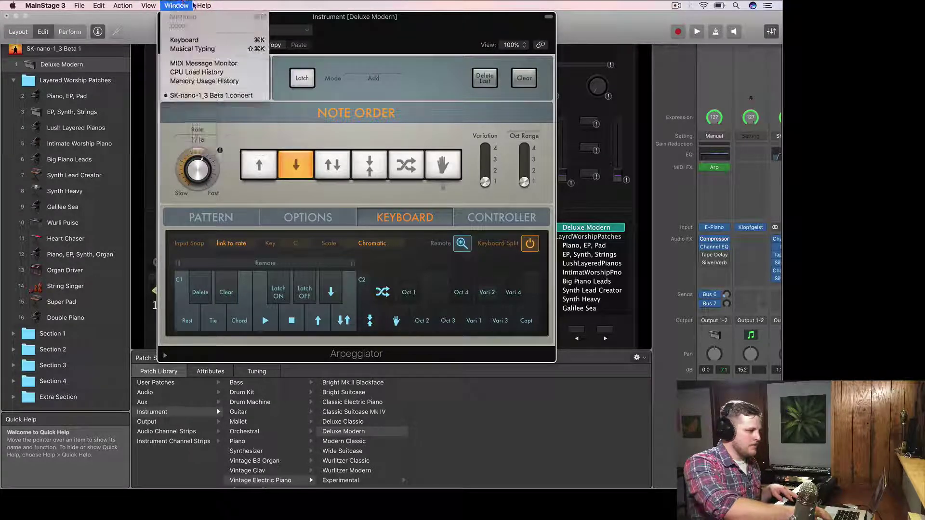
mouse_move(195, 3)
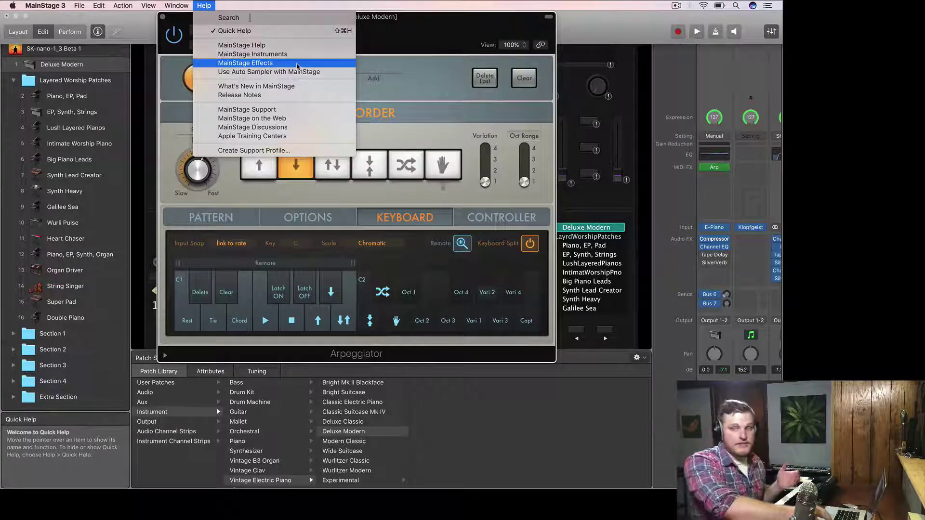
left_click(185, 22)
left_click(462, 243)
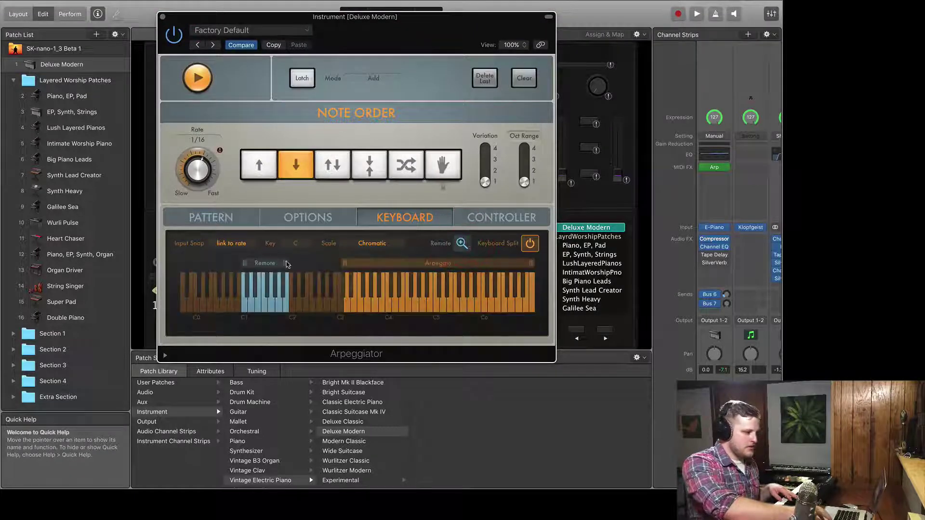
left_click_drag(287, 264, 148, 265)
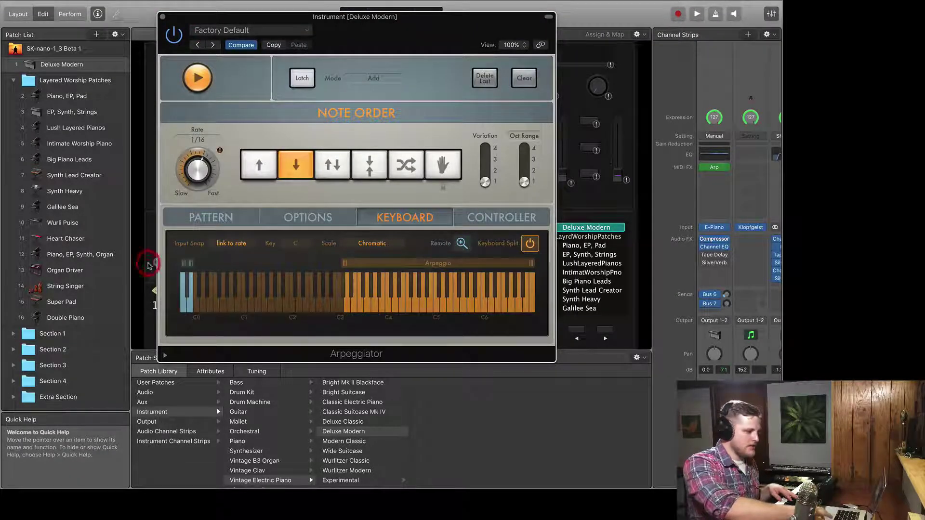
Turn off the Arpeggiator's Keyboard Split, keeping the Chromatic scale in key C
left_click(526, 244)
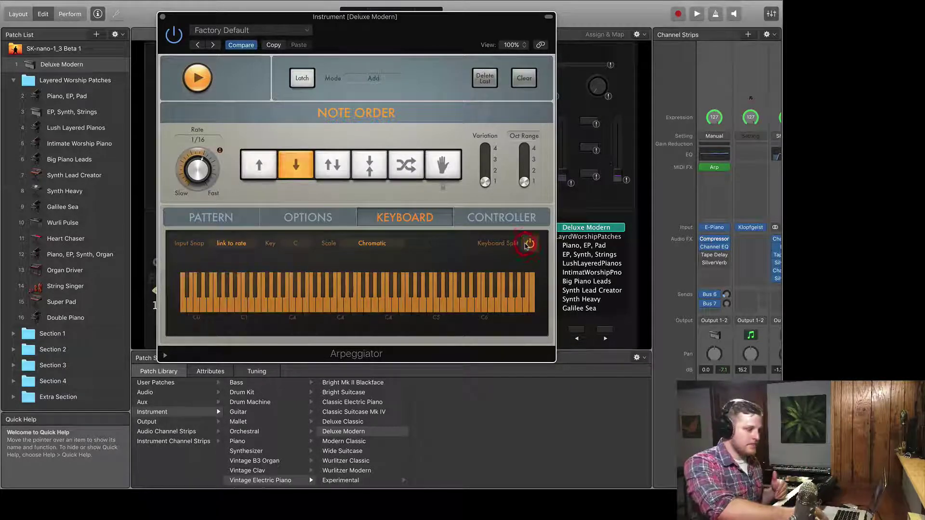
left_click(371, 244)
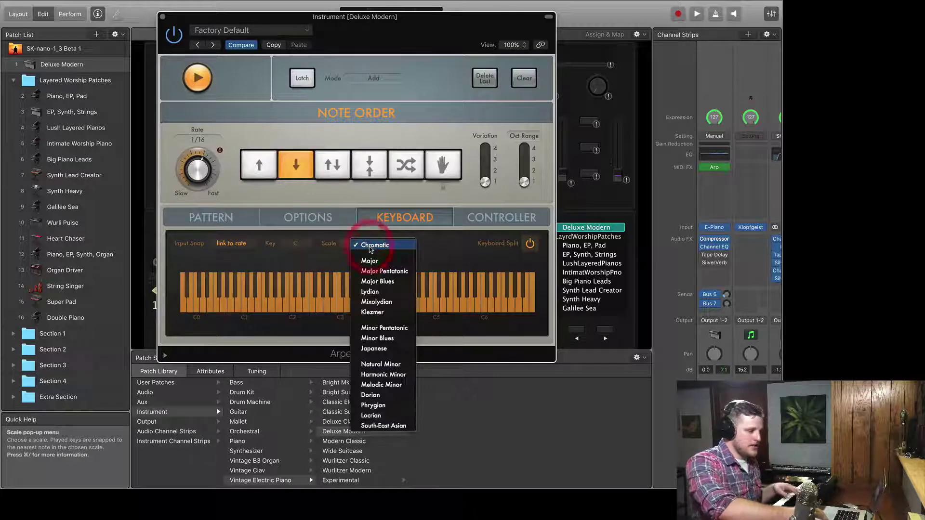
left_click(299, 248)
left_click(299, 248)
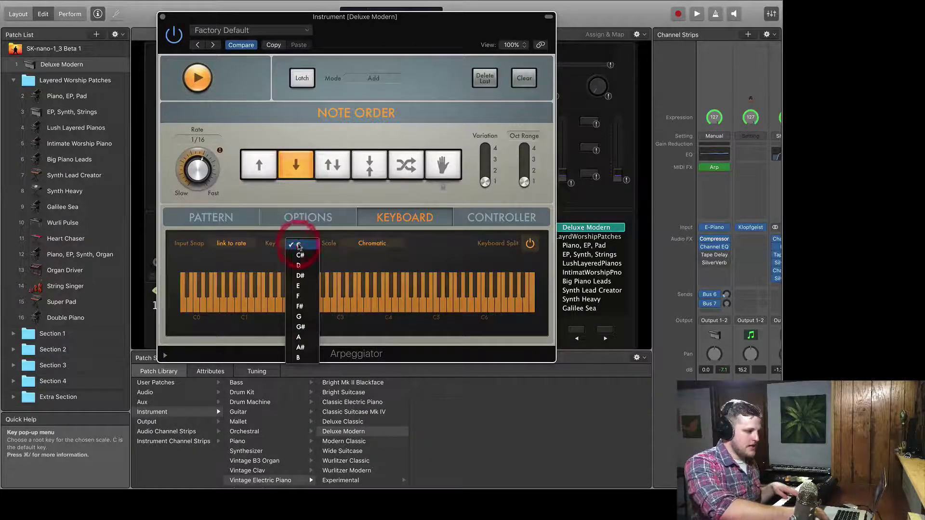
left_click(405, 263)
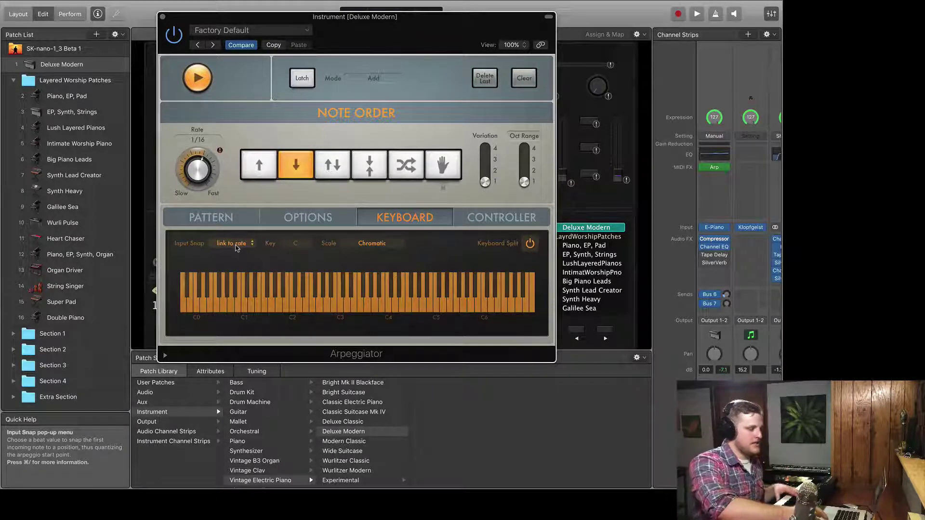
left_click(236, 248)
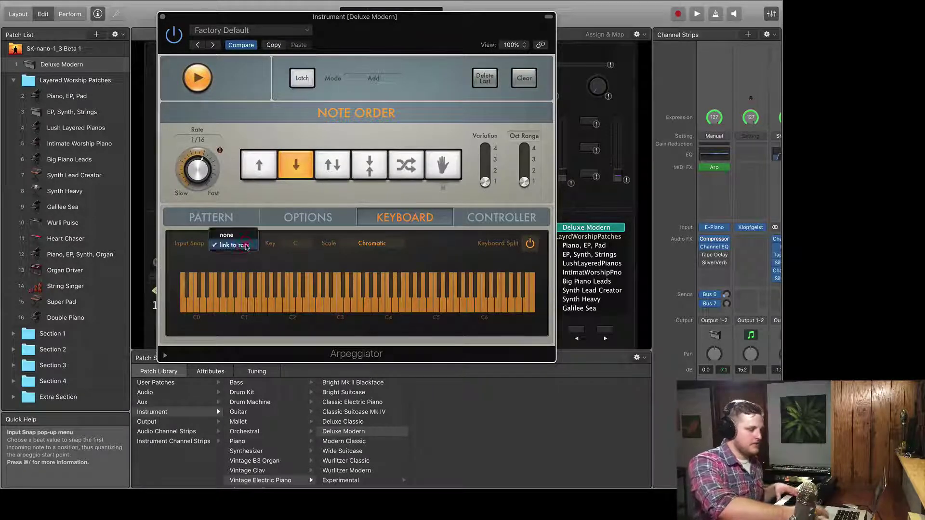
Change Input Snap from link to rate to none, then display the Controller page
left_click(191, 251)
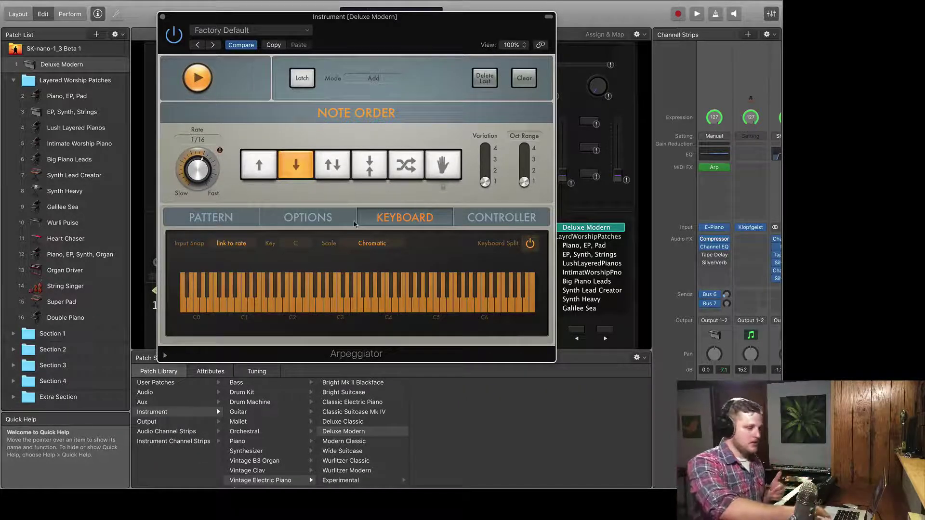
left_click(240, 245)
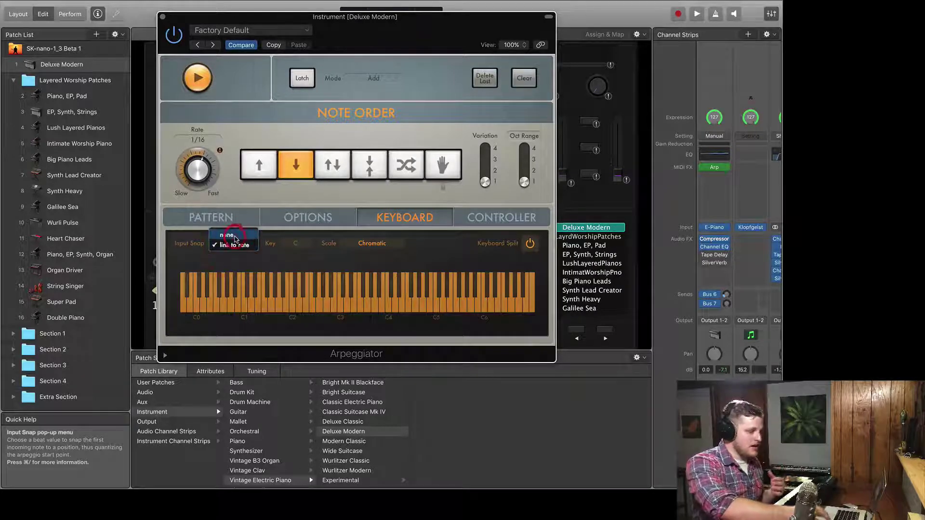
left_click(229, 236)
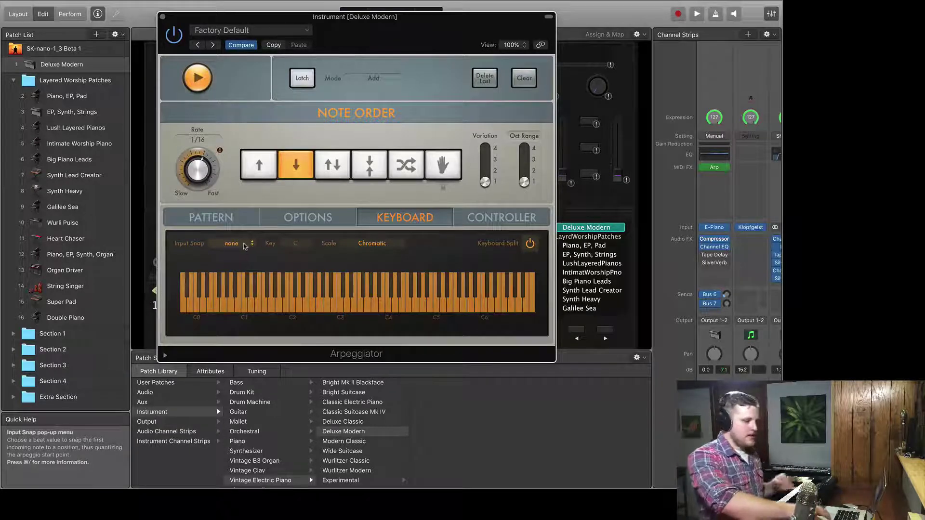
left_click(502, 217)
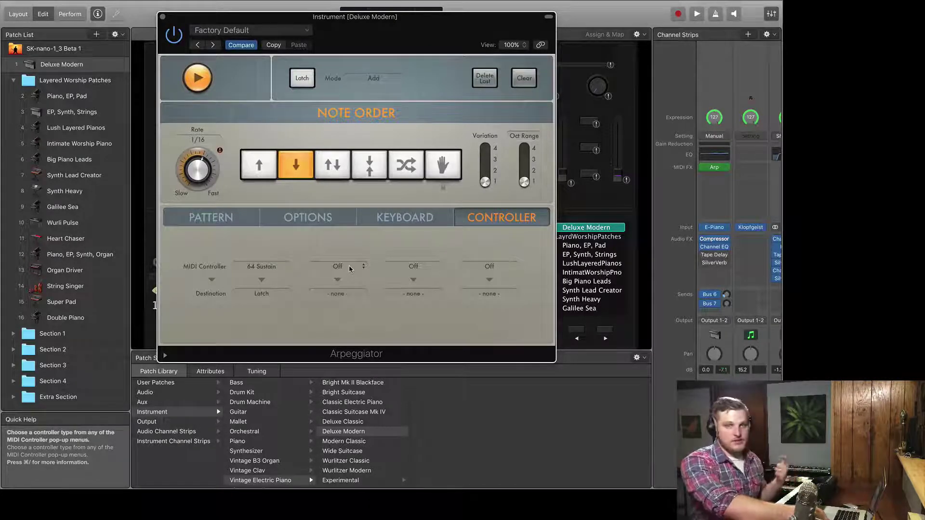
Assign 1 Mod Wheel to the second controller slot with Note Length as its destination
left_click(337, 293)
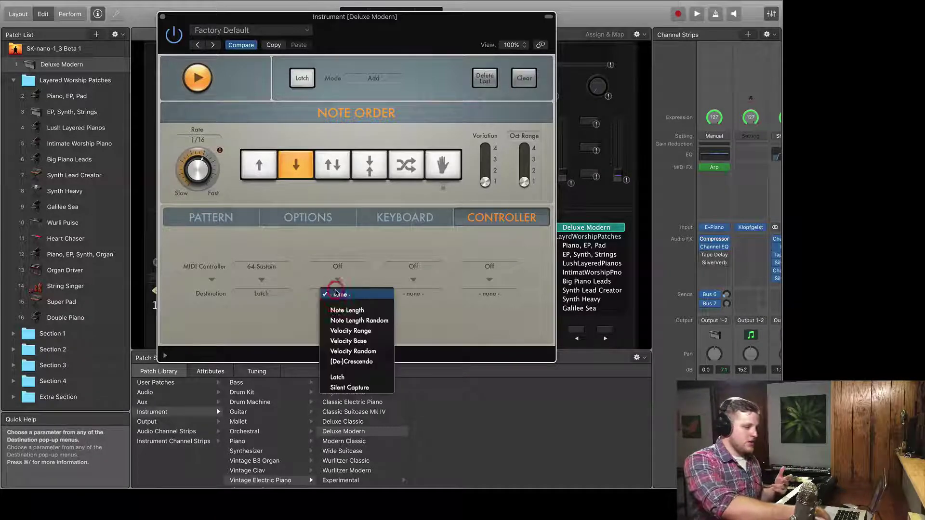
left_click(340, 274)
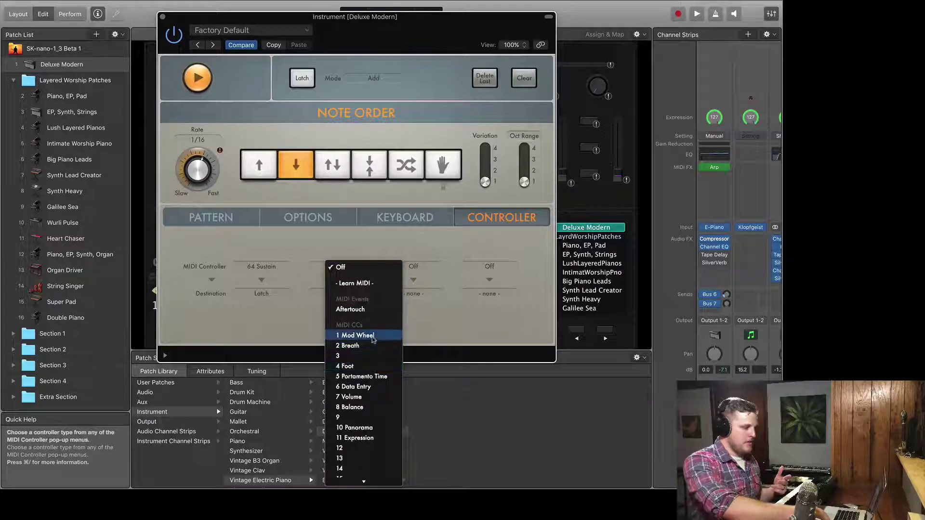
left_click(374, 337)
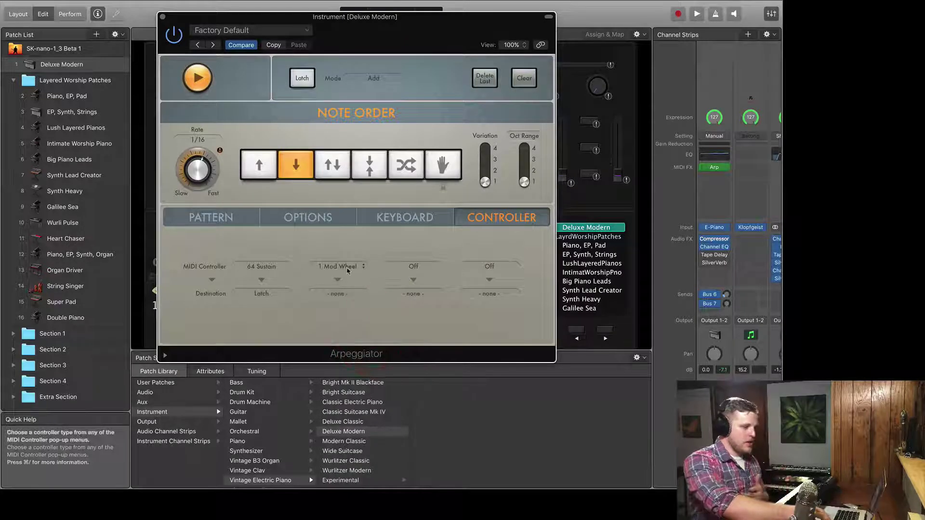
left_click(337, 293)
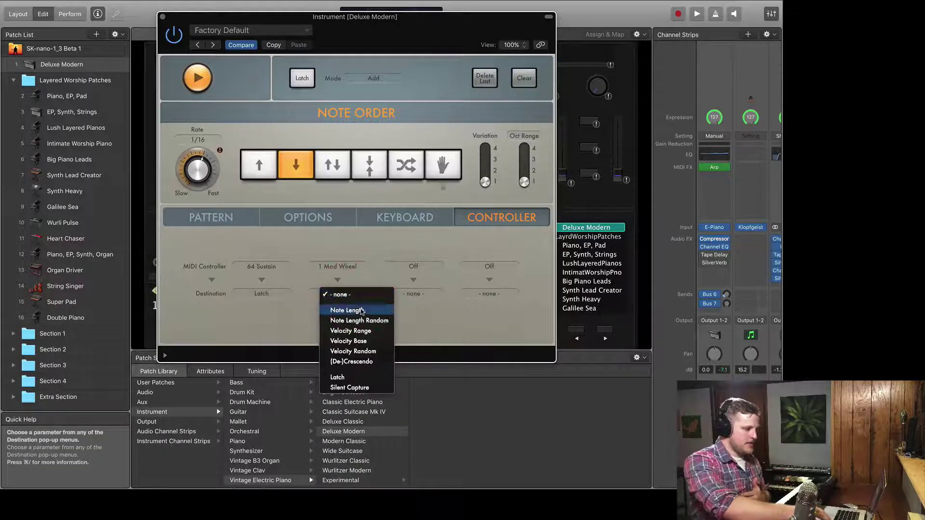
left_click(384, 314)
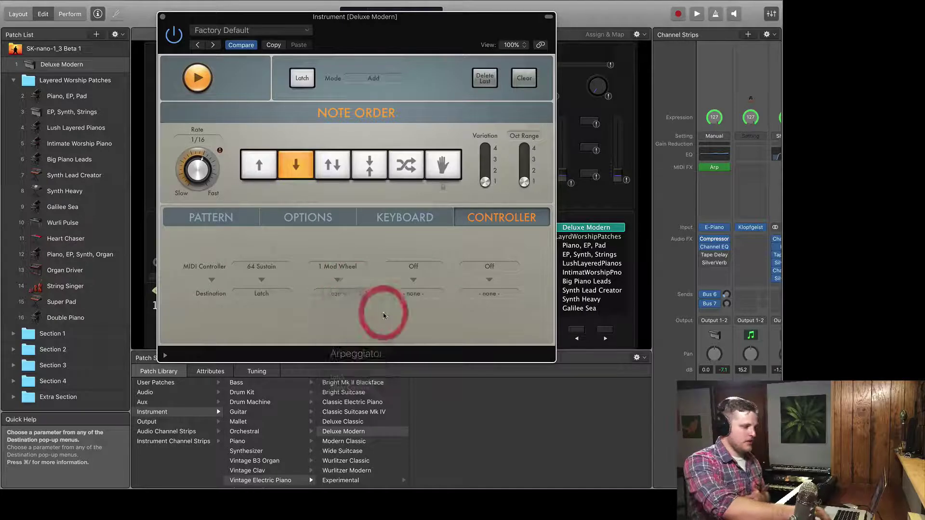
On the Options page, lower Note Length to 1% and set Random to 0%
left_click(223, 218)
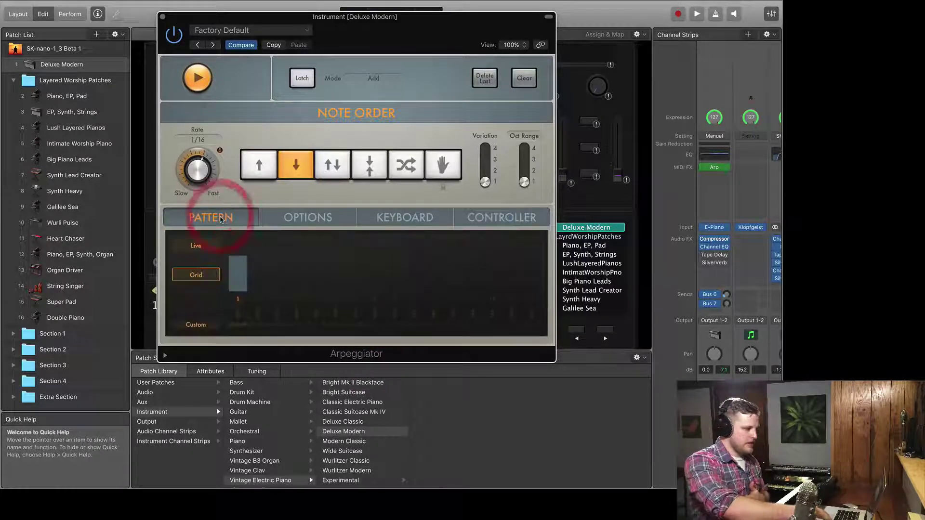
left_click(307, 217)
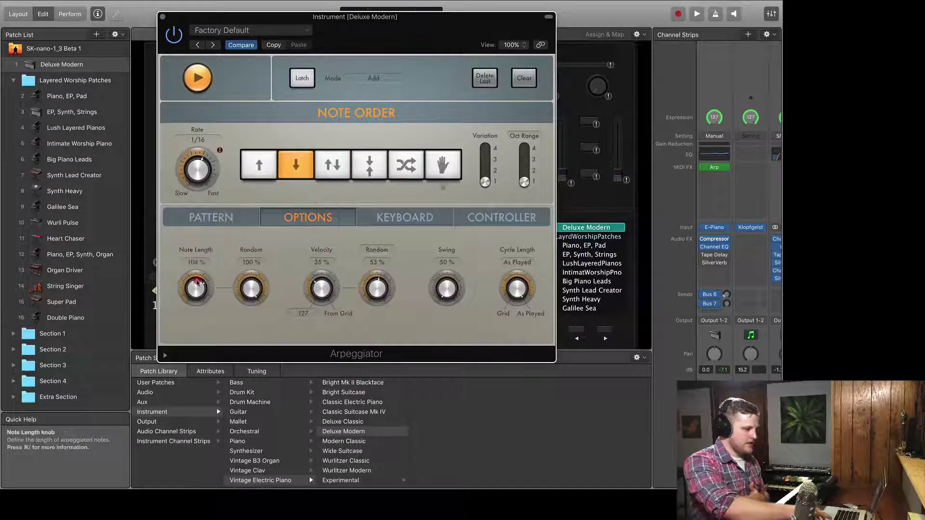
left_click_drag(196, 282, 194, 315)
left_click(246, 293, "alt")
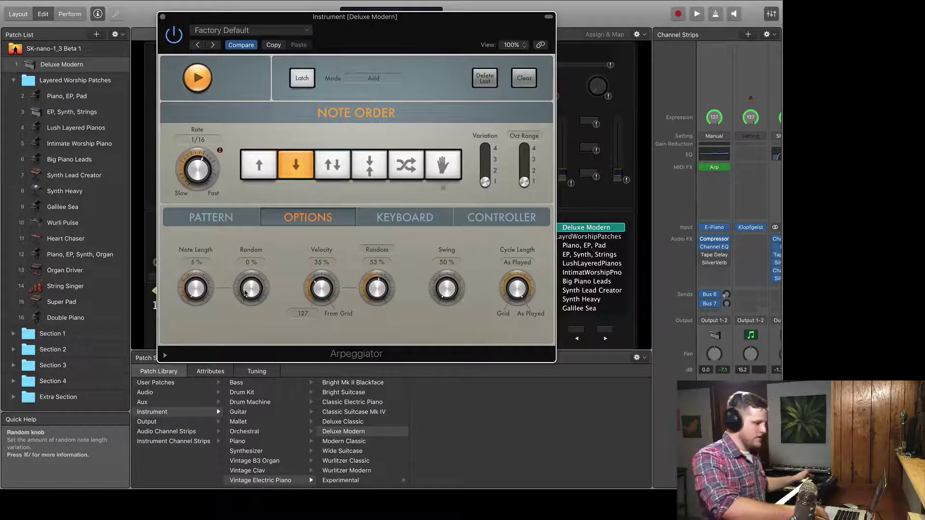
Reset the second controller slot from 1 Mod Wheel to Off with destination - none -
left_click(495, 216)
left_click(343, 267)
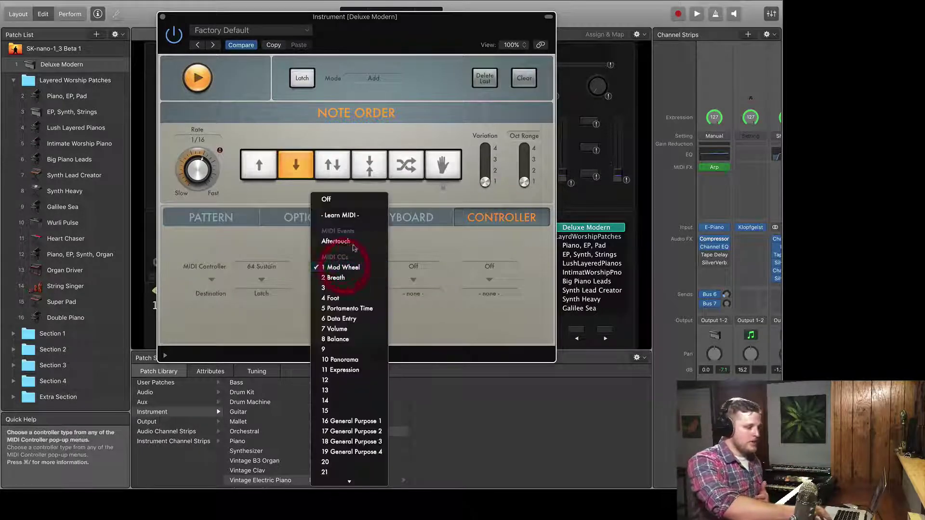
left_click(354, 200)
left_click(351, 293)
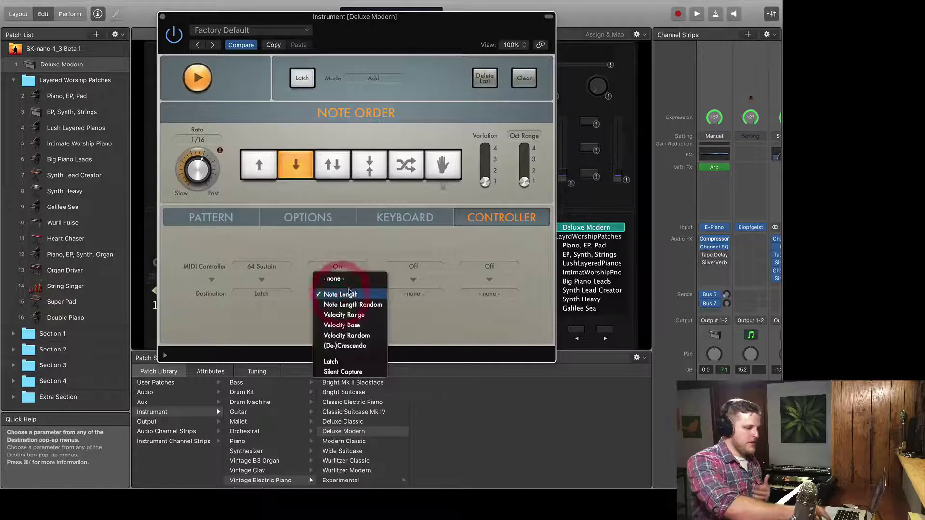
left_click(354, 279)
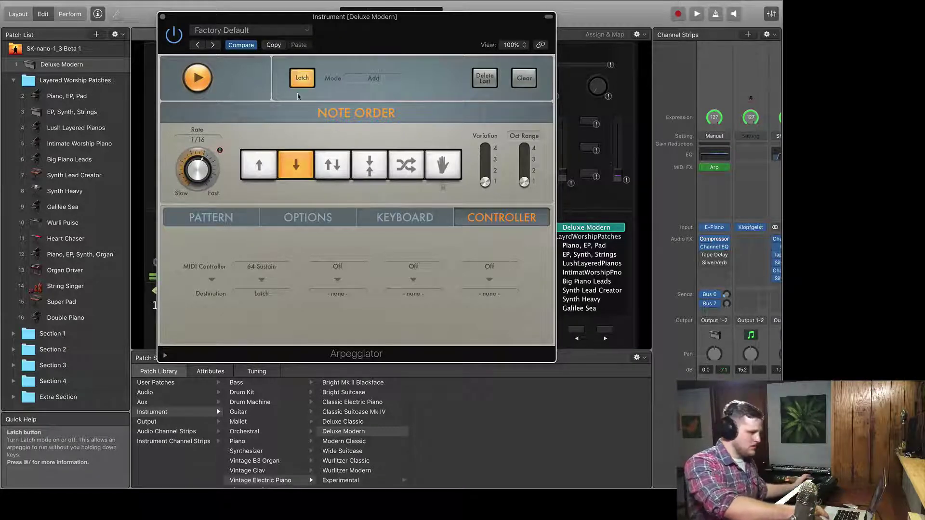
left_click(299, 220)
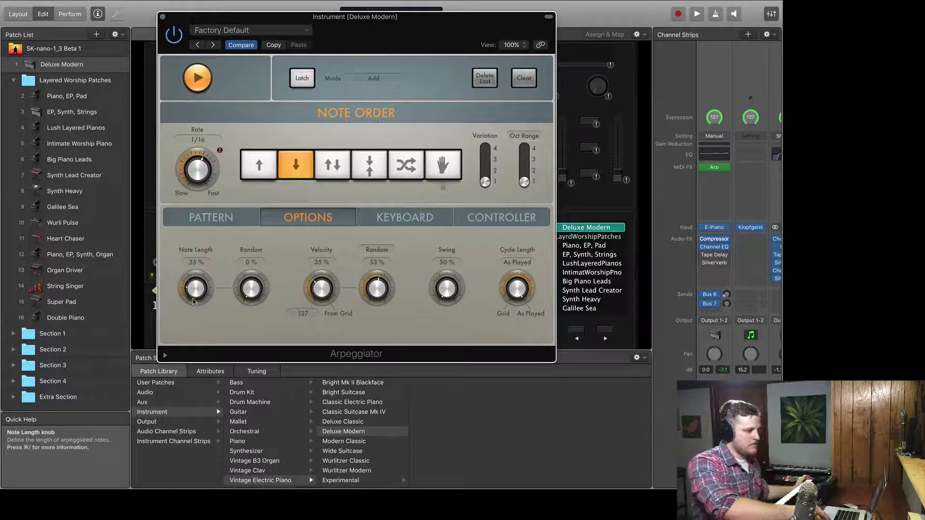
left_click(496, 217)
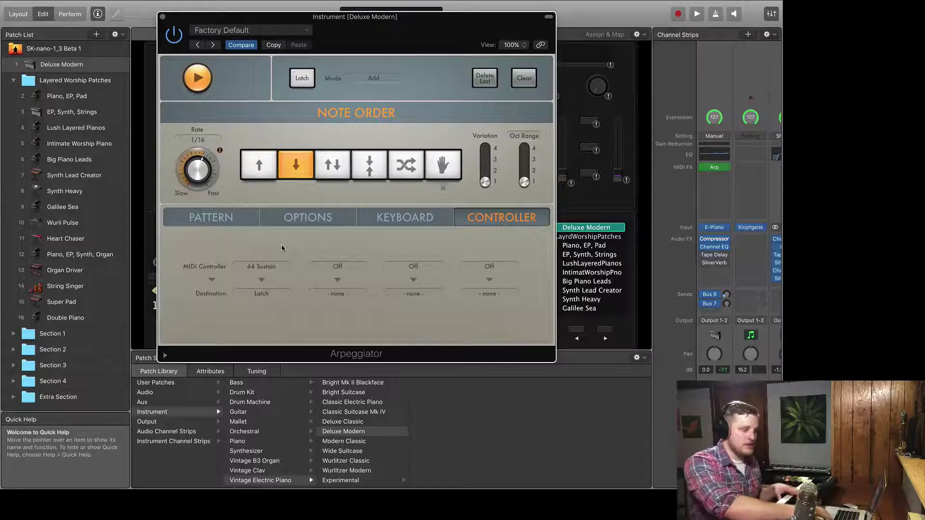
Clear the first slot's Latch destination to - none - and switch its 64 Sustain controller Off
left_click(265, 293)
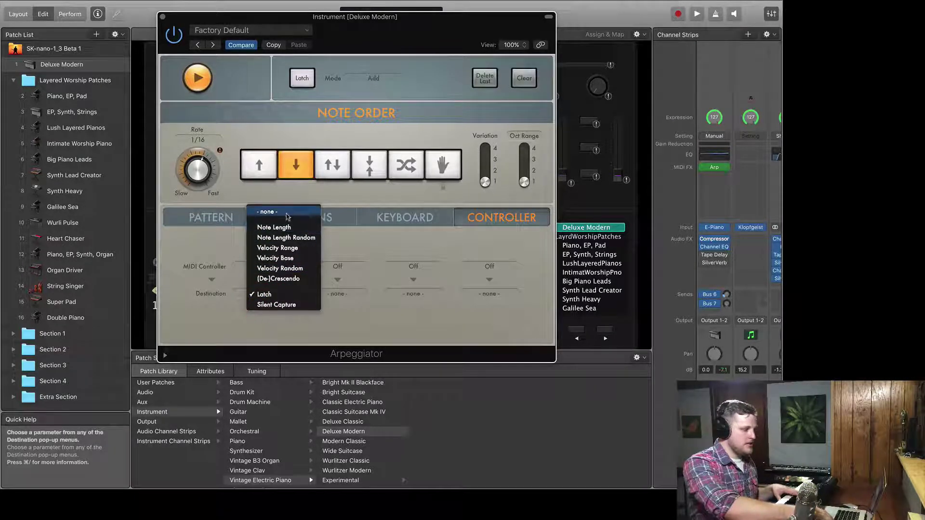
left_click(287, 213)
left_click(268, 267)
scroll(277, 132, "up", 10)
left_click(285, 11)
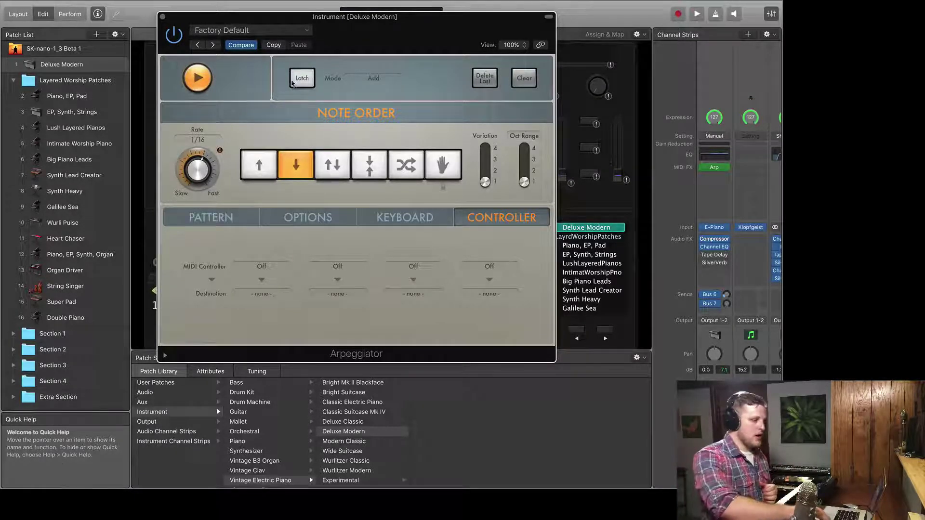
left_click(216, 218)
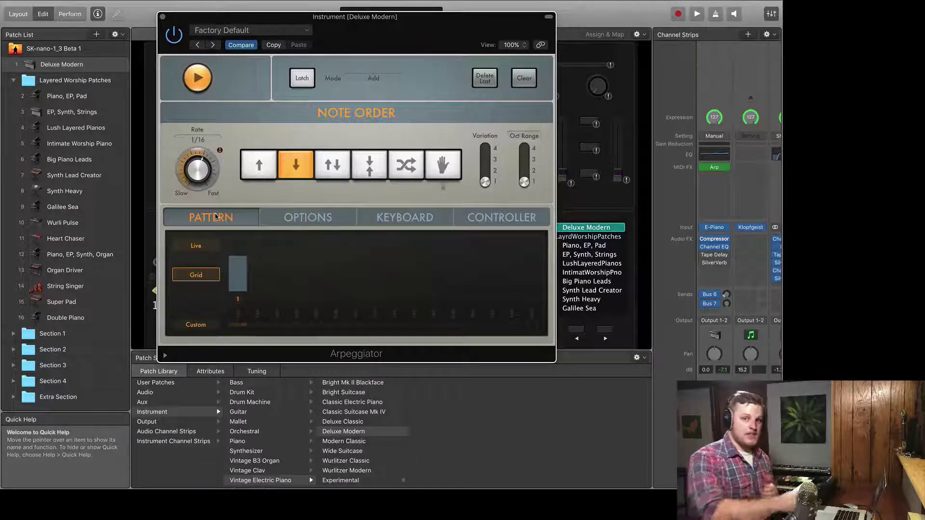
Load the Factory > Syncopated Chords arpeggiator preset, with 1/8 rate and steps 1, 2, 4, 6, 8
left_click(283, 32)
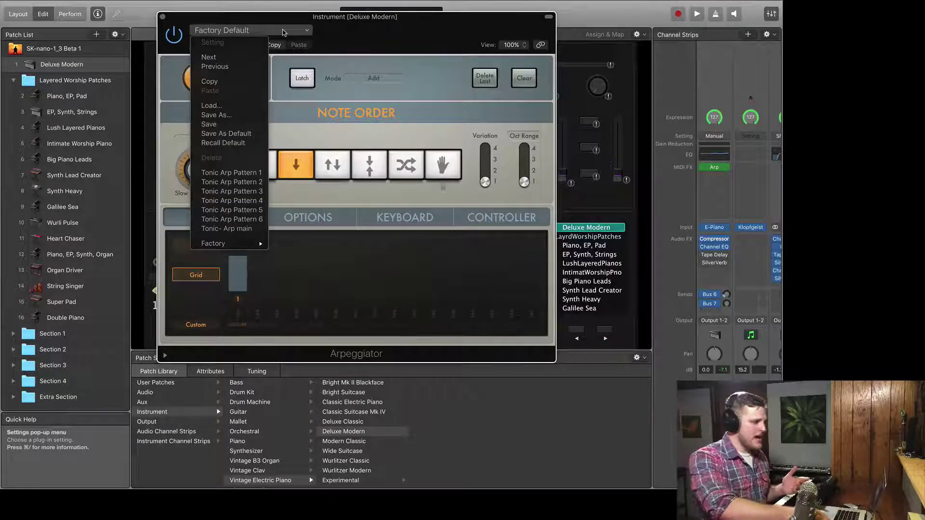
left_click(283, 33)
left_click(303, 30)
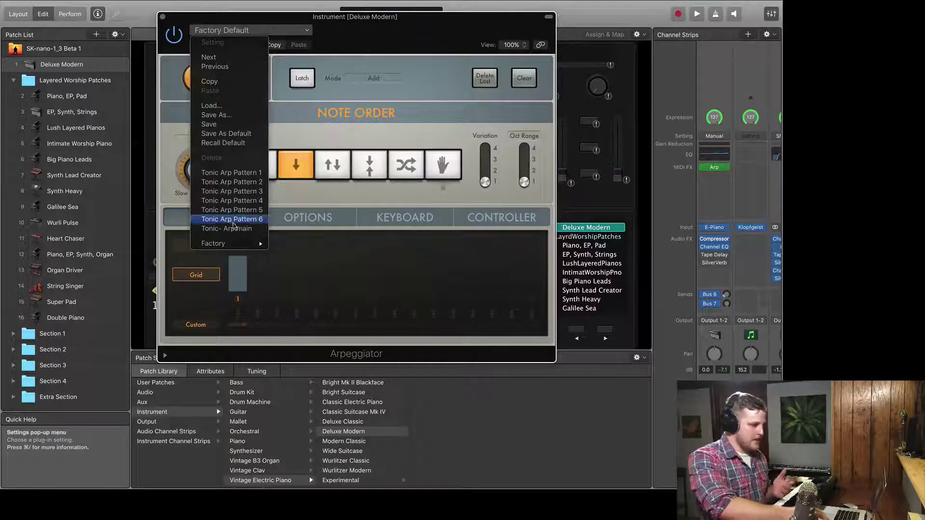
mouse_move(239, 246)
scroll(332, 255, "down", 10)
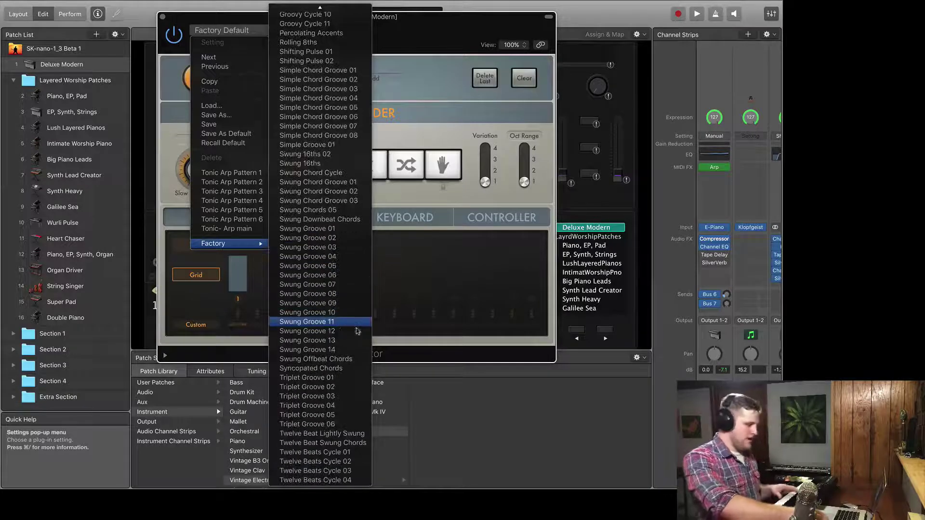
left_click(334, 368)
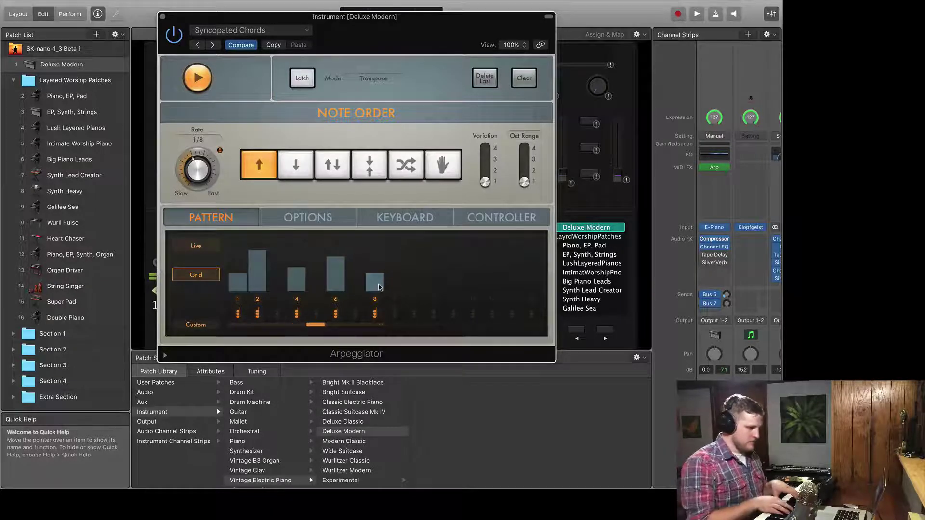
Set the Rate to 1/16, keep Transpose latch mode, and review the Controller, Options and Pattern pages
left_click_drag(206, 161, 195, 174)
scroll(195, 175, "up", 1)
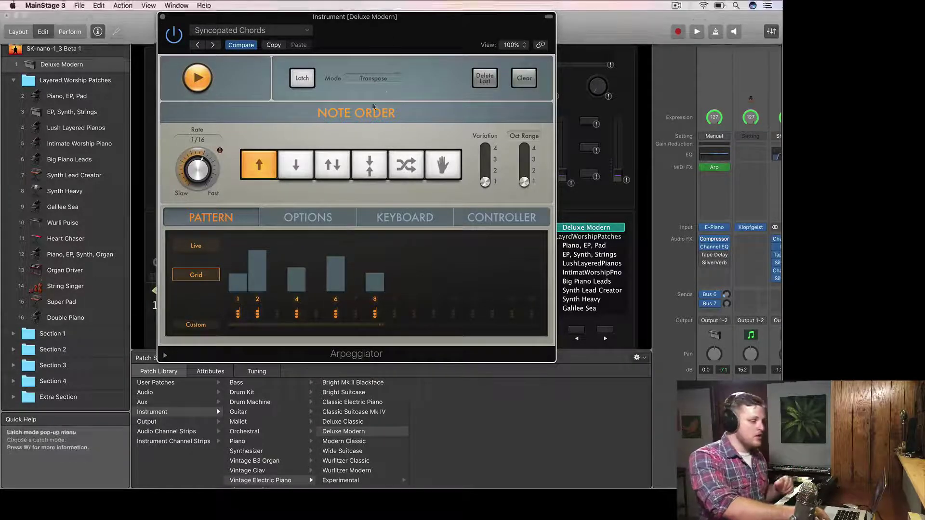
left_click(501, 217)
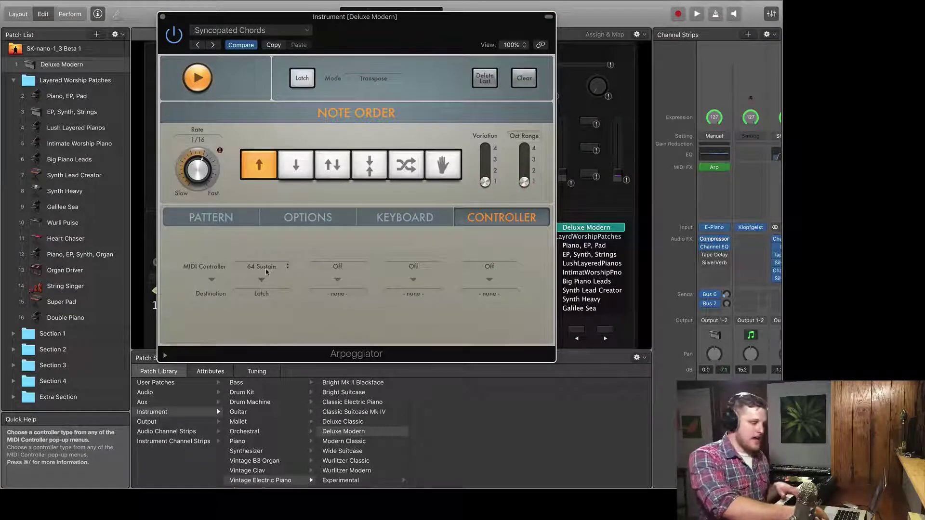
left_click(380, 79)
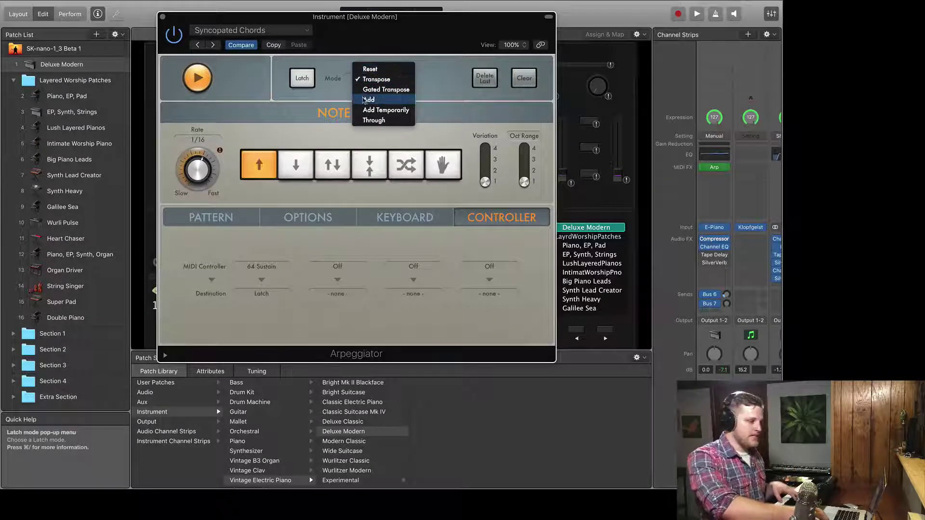
key("Escape")
left_click(314, 219)
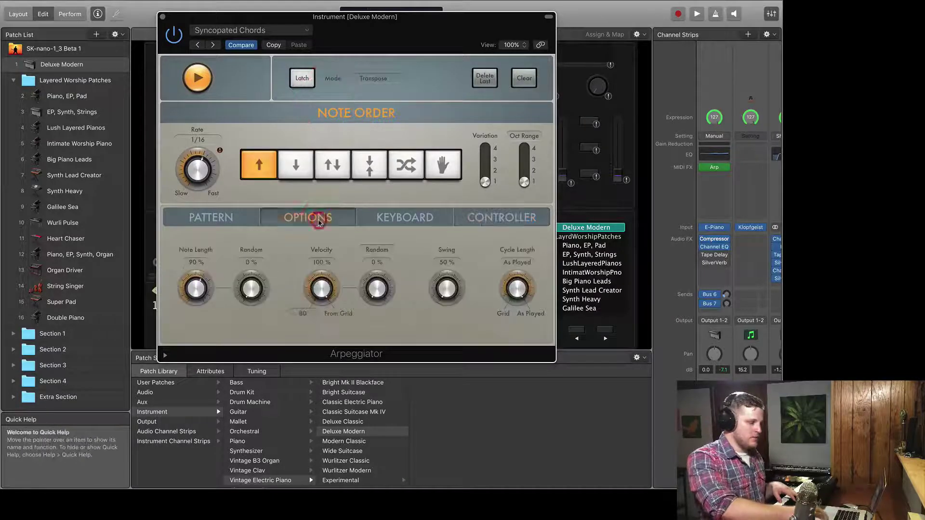
left_click(224, 219)
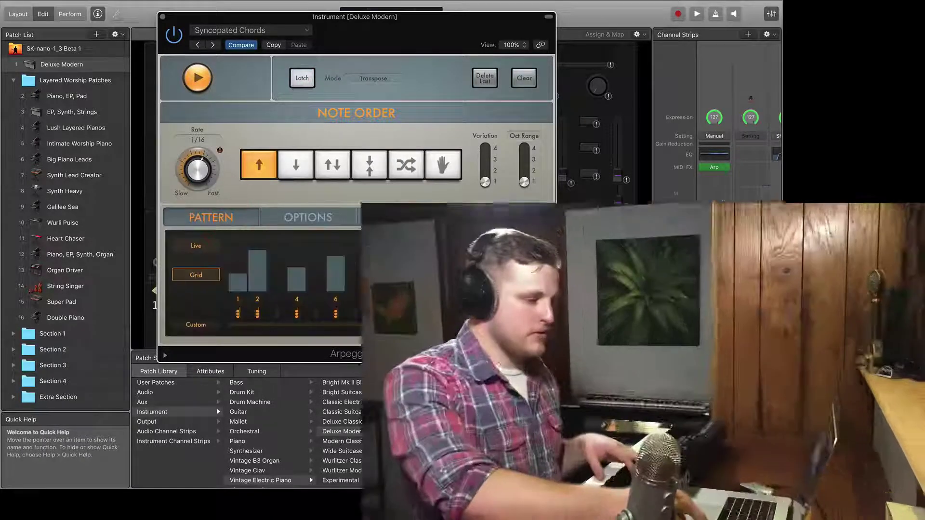